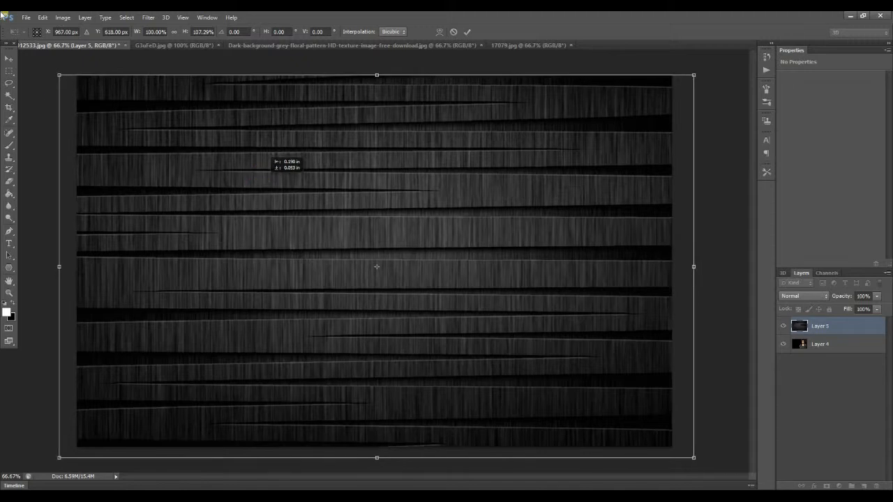
Apply the texture's transform, then duplicate Layer 4 as a layer named blend placed above the texture layer.
{"action": "key", "text": "Return"}
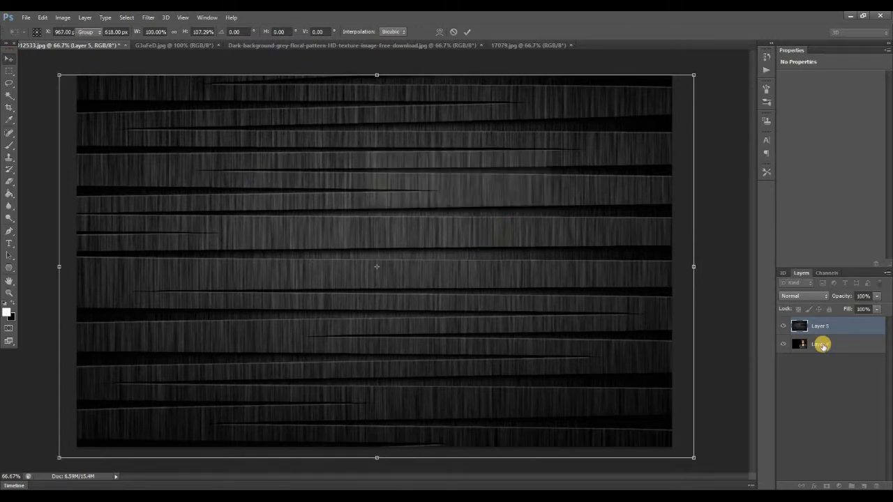
{"action": "left_click", "coordinate": [823, 344]}
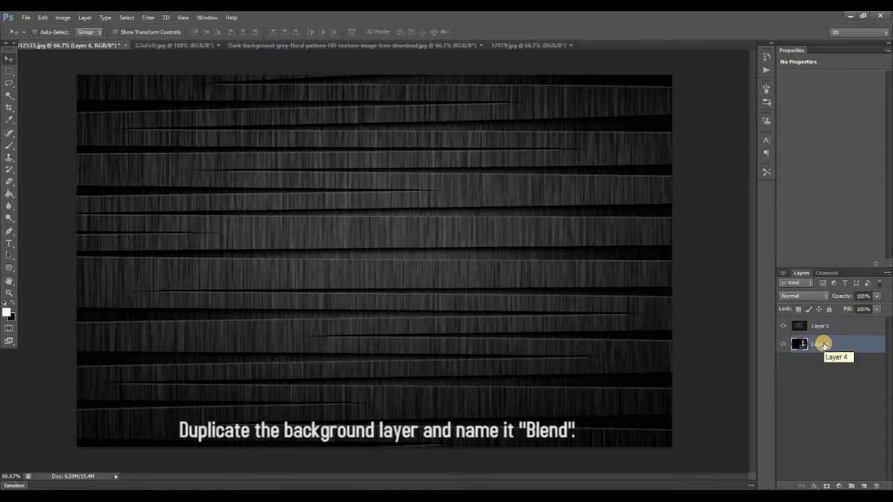
{"action": "key", "text": "ctrl+j"}
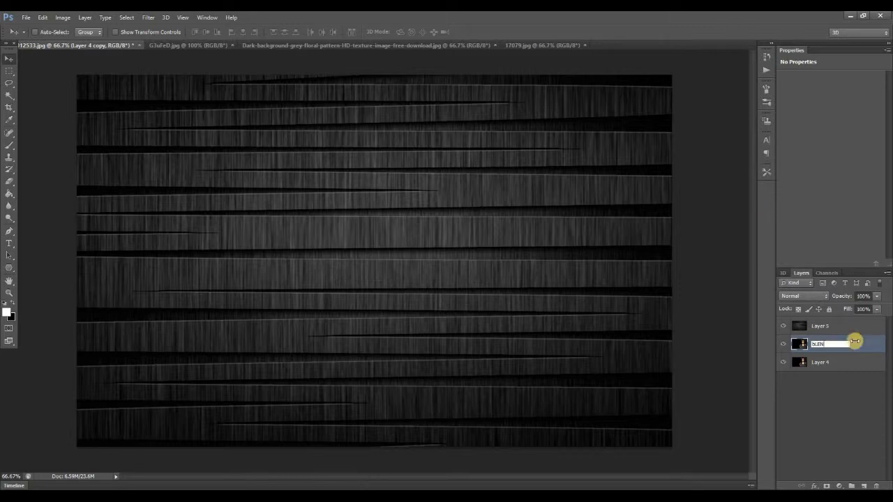
{"action": "left_click", "coordinate": [802, 344]}
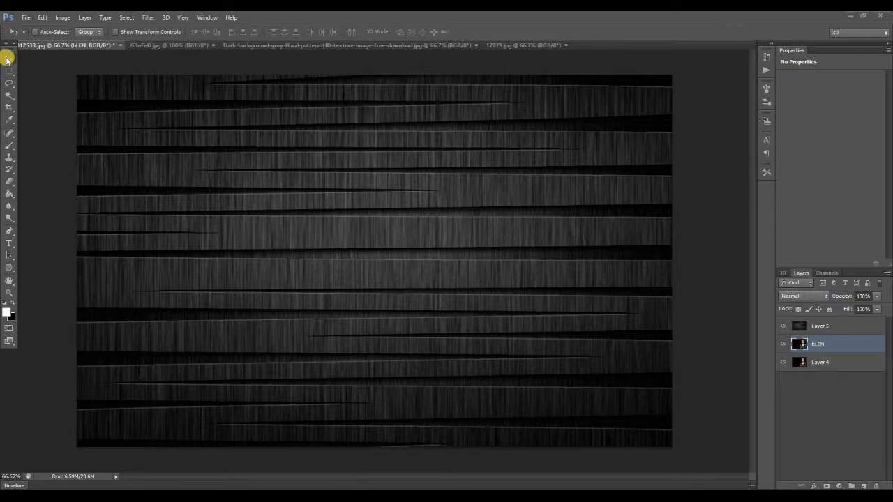
{"action": "left_click", "coordinate": [803, 344]}
{"action": "left_click_drag", "start_coordinate": [802, 344], "coordinate": [802, 325]}
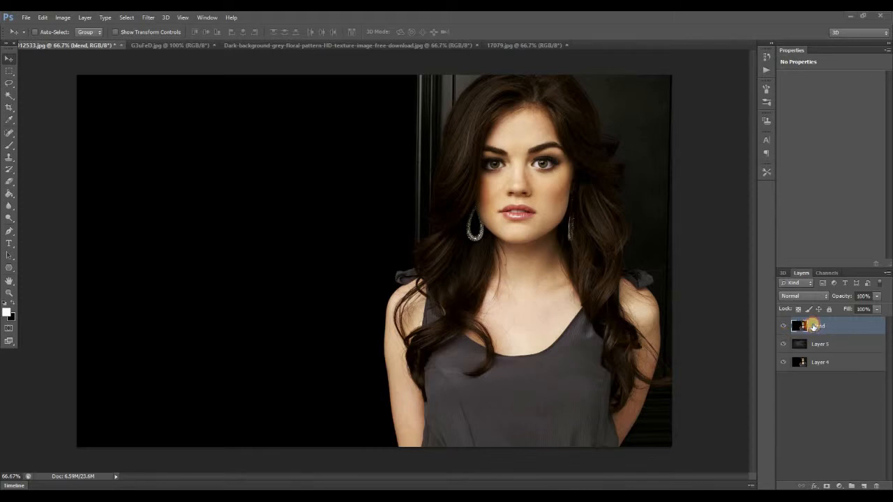
Set the blending mode of the blend layer to Screen.
{"action": "left_click", "coordinate": [816, 297]}
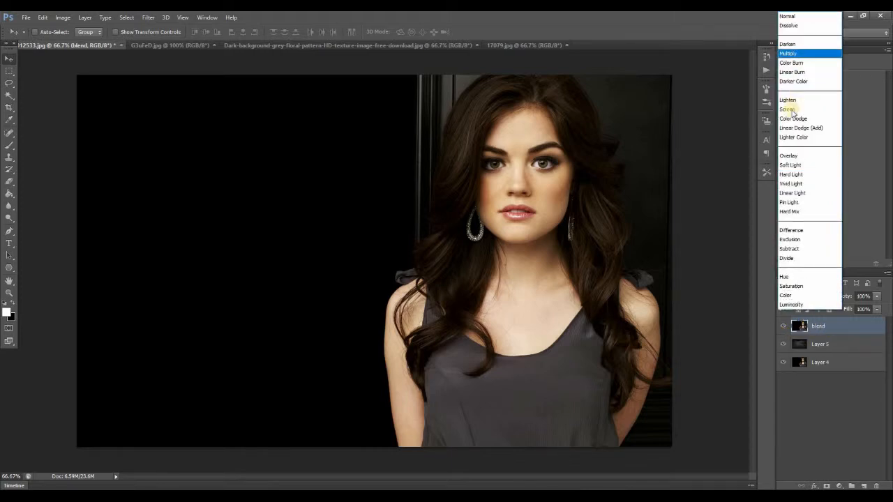
{"action": "left_click", "coordinate": [793, 137]}
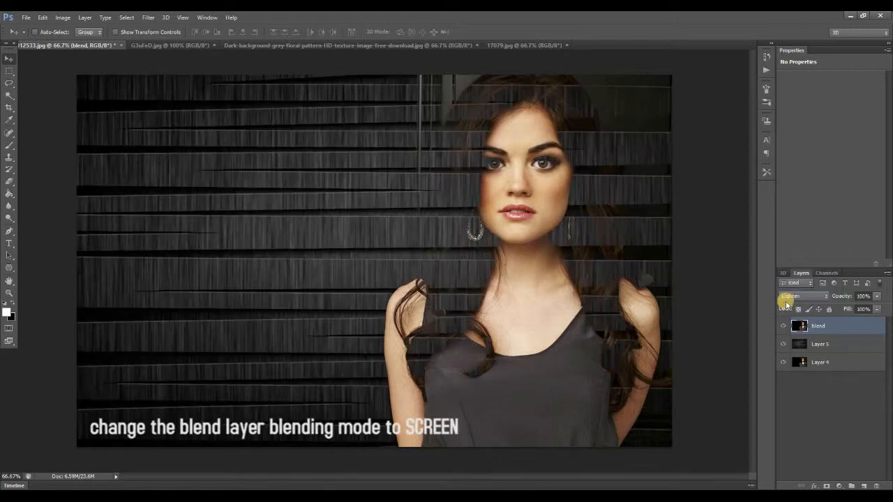
{"action": "left_click", "coordinate": [802, 288]}
{"action": "left_click", "coordinate": [798, 111]}
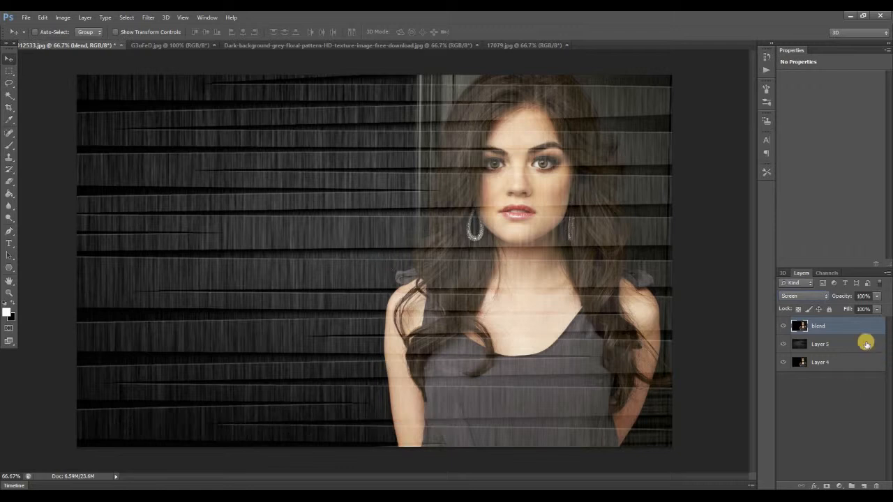
Duplicate Layer 4 as a layer named Mask above all layers and hide it with a black layer mask.
{"action": "key", "text": "x"}
{"action": "left_click", "coordinate": [801, 364]}
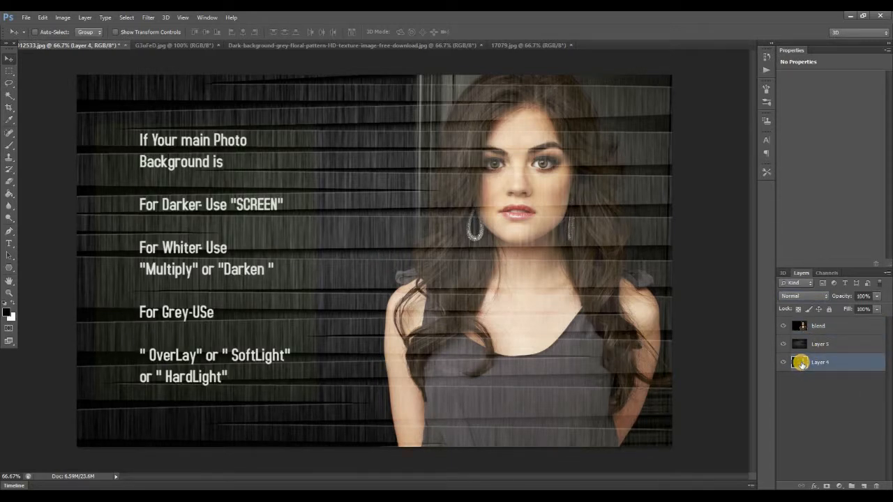
{"action": "key", "text": "ctrl+j"}
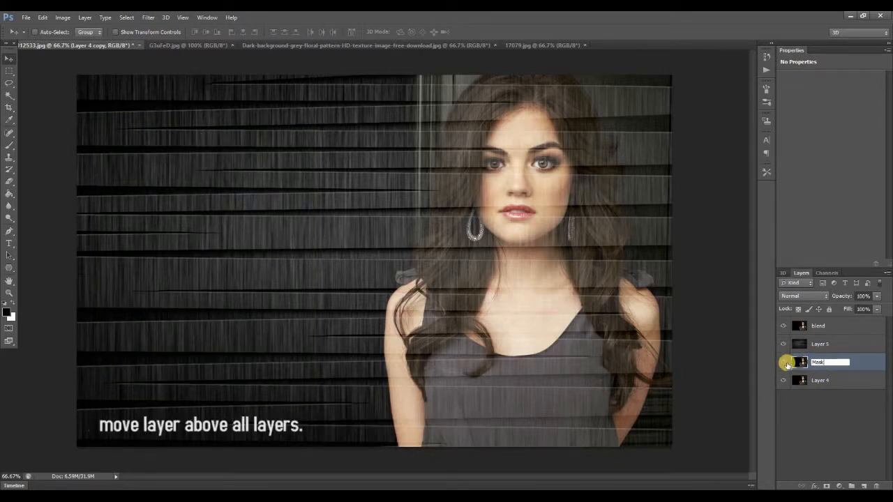
{"action": "left_click_drag", "start_coordinate": [803, 362], "coordinate": [803, 324]}
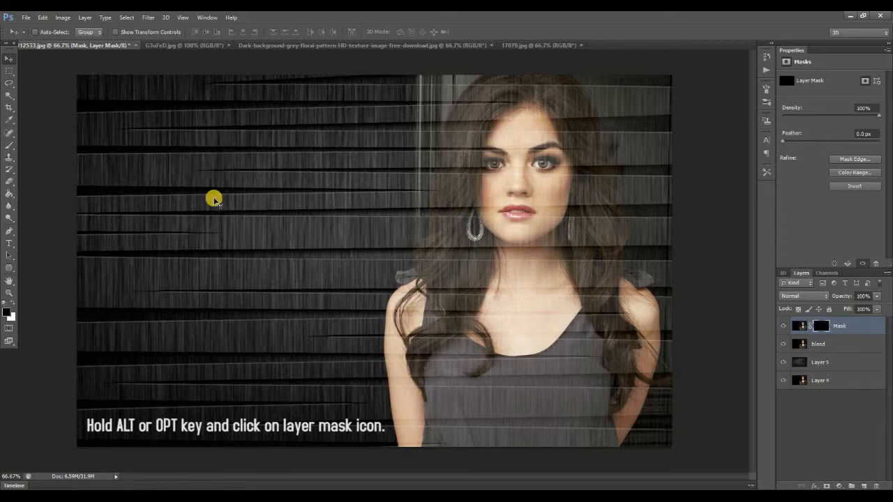
Paint white over the woman on the Mask layer's mask with a soft 91 px brush at 0% hardness.
{"action": "left_click", "coordinate": [11, 144]}
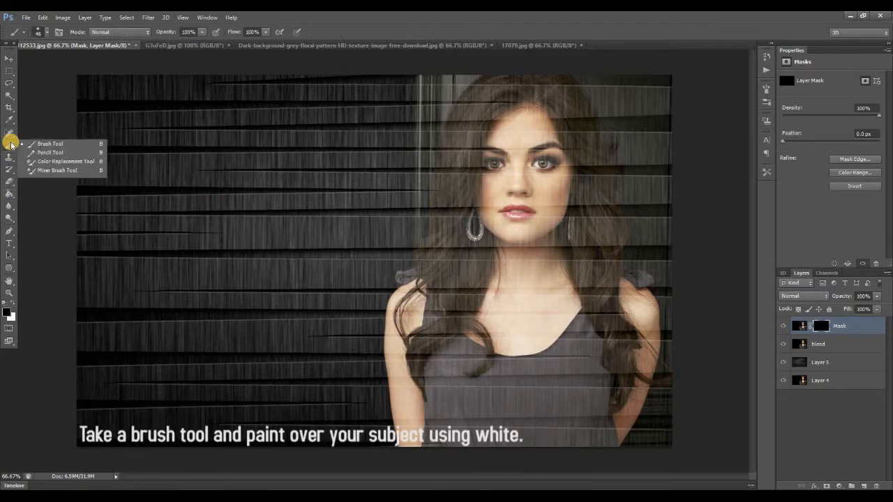
{"action": "left_click", "coordinate": [40, 32]}
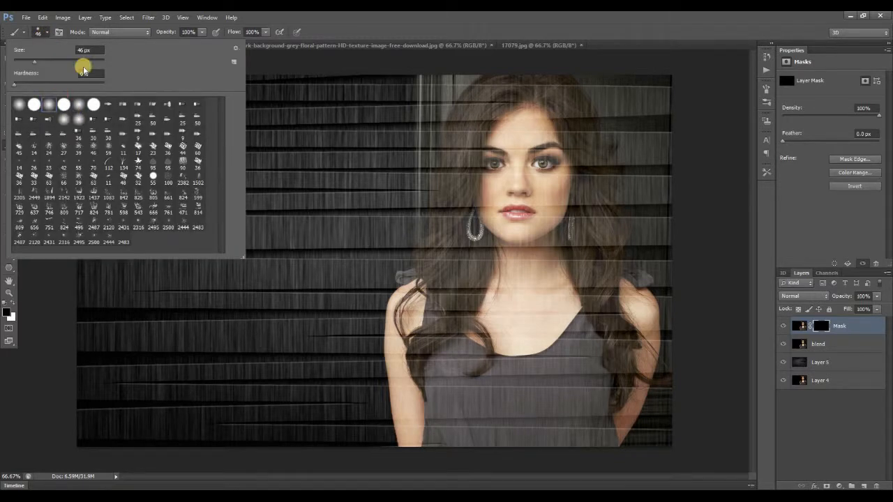
{"action": "left_click", "coordinate": [48, 61]}
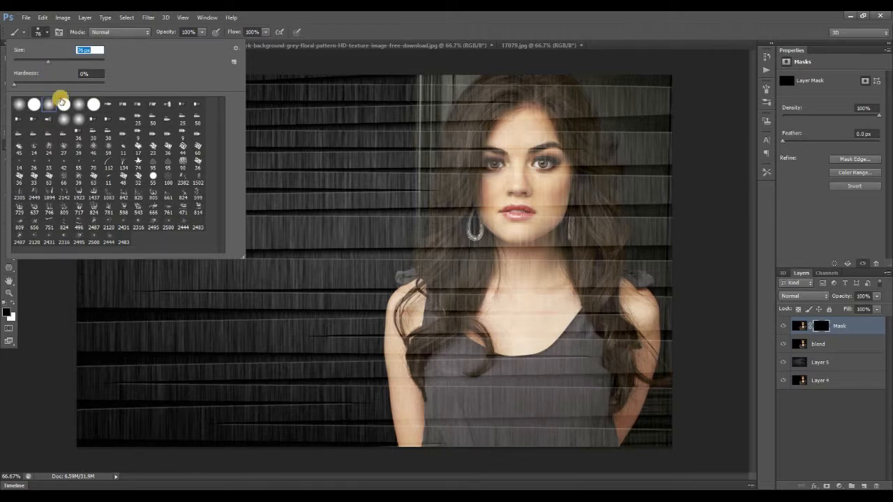
{"action": "left_click", "coordinate": [526, 140]}
{"action": "key", "text": "x"}
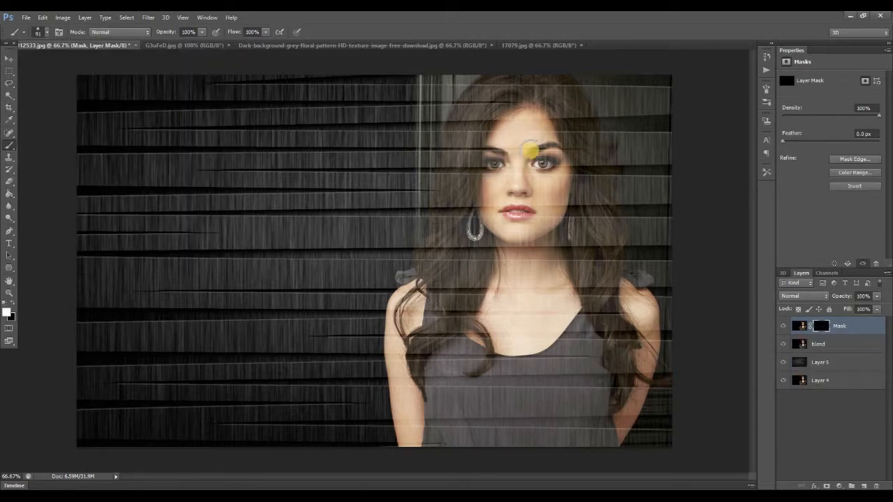
{"action": "mouse_move", "coordinate": [516, 166]}
{"action": "left_mouse_down"}
{"action": "mouse_move", "coordinate": [545, 123]}
{"action": "mouse_move", "coordinate": [551, 91]}
{"action": "mouse_move", "coordinate": [515, 89]}
{"action": "mouse_move", "coordinate": [650, 87]}
{"action": "mouse_move", "coordinate": [550, 103]}
{"action": "mouse_move", "coordinate": [660, 110]}
{"action": "mouse_move", "coordinate": [603, 129]}
{"action": "mouse_move", "coordinate": [653, 113]}
{"action": "mouse_move", "coordinate": [653, 168]}
{"action": "mouse_move", "coordinate": [636, 187]}
{"action": "mouse_move", "coordinate": [629, 325]}
{"action": "mouse_move", "coordinate": [631, 282]}
{"action": "mouse_move", "coordinate": [630, 386]}
{"action": "mouse_move", "coordinate": [641, 400]}
{"action": "mouse_move", "coordinate": [669, 151]}
{"action": "mouse_move", "coordinate": [656, 471]}
{"action": "mouse_move", "coordinate": [661, 431]}
{"action": "mouse_move", "coordinate": [631, 435]}
{"action": "mouse_move", "coordinate": [678, 431]}
{"action": "mouse_move", "coordinate": [668, 258]}
{"action": "mouse_move", "coordinate": [637, 369]}
{"action": "mouse_move", "coordinate": [658, 431]}
{"action": "mouse_move", "coordinate": [676, 370]}
{"action": "mouse_move", "coordinate": [648, 371]}
{"action": "mouse_move", "coordinate": [658, 58]}
{"action": "mouse_move", "coordinate": [620, 271]}
{"action": "mouse_move", "coordinate": [612, 88]}
{"action": "mouse_move", "coordinate": [595, 302]}
{"action": "mouse_move", "coordinate": [621, 287]}
{"action": "mouse_move", "coordinate": [635, 338]}
{"action": "mouse_move", "coordinate": [598, 51]}
{"action": "mouse_move", "coordinate": [570, 119]}
{"action": "mouse_move", "coordinate": [570, 249]}
{"action": "mouse_move", "coordinate": [558, 240]}
{"action": "mouse_move", "coordinate": [534, 148]}
{"action": "mouse_move", "coordinate": [543, 81]}
{"action": "mouse_move", "coordinate": [539, 106]}
{"action": "mouse_move", "coordinate": [501, 95]}
{"action": "mouse_move", "coordinate": [476, 148]}
{"action": "mouse_move", "coordinate": [469, 262]}
{"action": "mouse_move", "coordinate": [530, 345]}
{"action": "mouse_move", "coordinate": [527, 402]}
{"action": "mouse_move", "coordinate": [624, 242]}
{"action": "mouse_move", "coordinate": [591, 401]}
{"action": "mouse_move", "coordinate": [611, 378]}
{"action": "mouse_move", "coordinate": [592, 216]}
{"action": "left_mouse_up"}
{"action": "mouse_move", "coordinate": [582, 488]}
{"action": "left_mouse_down"}
{"action": "mouse_move", "coordinate": [611, 444]}
{"action": "mouse_move", "coordinate": [604, 452]}
{"action": "mouse_move", "coordinate": [605, 341]}
{"action": "mouse_move", "coordinate": [549, 452]}
{"action": "mouse_move", "coordinate": [534, 387]}
{"action": "mouse_move", "coordinate": [537, 410]}
{"action": "mouse_move", "coordinate": [583, 282]}
{"action": "mouse_move", "coordinate": [579, 461]}
{"action": "mouse_move", "coordinate": [525, 430]}
{"action": "mouse_move", "coordinate": [511, 359]}
{"action": "mouse_move", "coordinate": [492, 373]}
{"action": "mouse_move", "coordinate": [495, 431]}
{"action": "mouse_move", "coordinate": [517, 434]}
{"action": "mouse_move", "coordinate": [494, 443]}
{"action": "mouse_move", "coordinate": [463, 368]}
{"action": "mouse_move", "coordinate": [465, 440]}
{"action": "mouse_move", "coordinate": [440, 447]}
{"action": "mouse_move", "coordinate": [447, 310]}
{"action": "mouse_move", "coordinate": [403, 298]}
{"action": "mouse_move", "coordinate": [401, 326]}
{"action": "mouse_move", "coordinate": [429, 305]}
{"action": "mouse_move", "coordinate": [401, 310]}
{"action": "mouse_move", "coordinate": [399, 380]}
{"action": "mouse_move", "coordinate": [421, 336]}
{"action": "mouse_move", "coordinate": [396, 337]}
{"action": "left_mouse_up"}
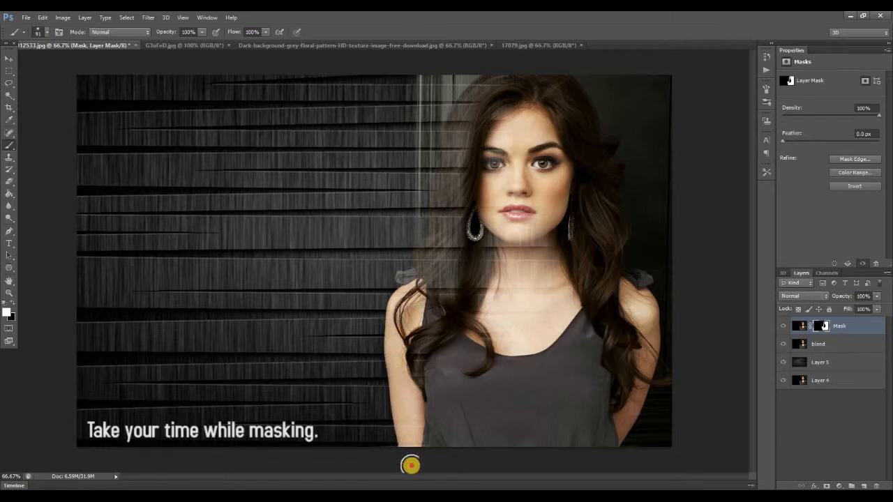
{"action": "mouse_move", "coordinate": [509, 251]}
{"action": "left_mouse_down"}
{"action": "mouse_move", "coordinate": [552, 237]}
{"action": "mouse_move", "coordinate": [553, 266]}
{"action": "left_mouse_up"}
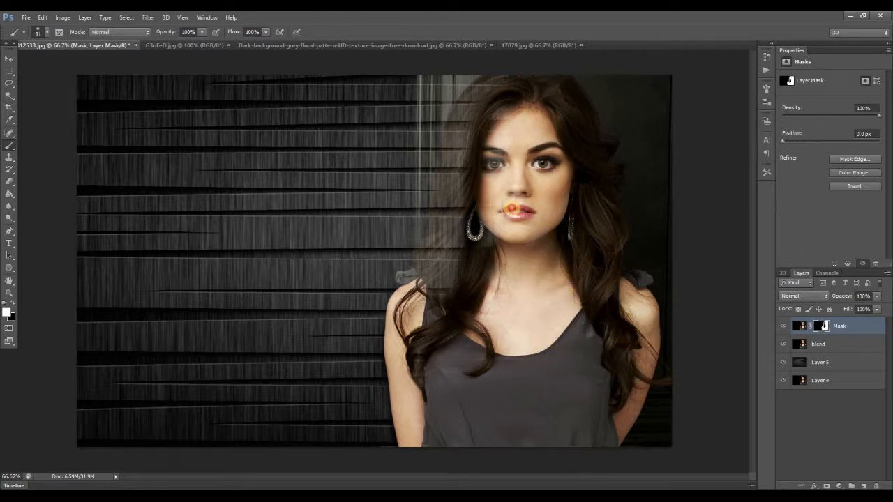
{"action": "mouse_move", "coordinate": [512, 112]}
{"action": "left_mouse_down"}
{"action": "mouse_move", "coordinate": [504, 88]}
{"action": "mouse_move", "coordinate": [489, 82]}
{"action": "mouse_move", "coordinate": [471, 122]}
{"action": "mouse_move", "coordinate": [446, 268]}
{"action": "left_mouse_up"}
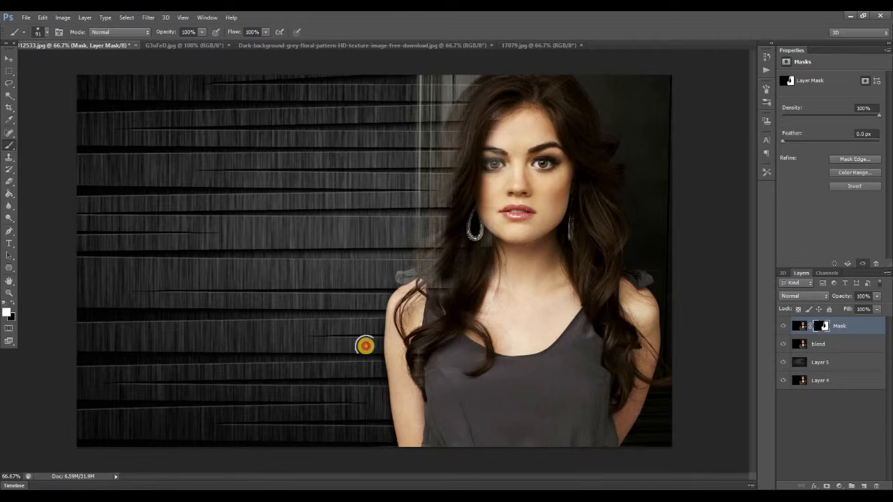
Reduce the brush to 55 px and paint the mask white along the hair edge and over remaining spots on the woman.
{"action": "right_click", "coordinate": [36, 63]}
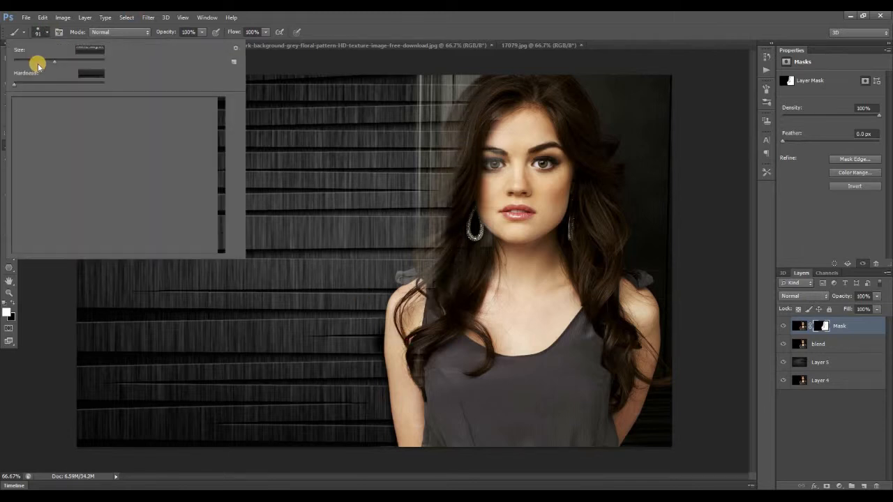
{"action": "left_click_drag", "start_coordinate": [62, 63], "coordinate": [50, 63]}
{"action": "left_click", "coordinate": [463, 123]}
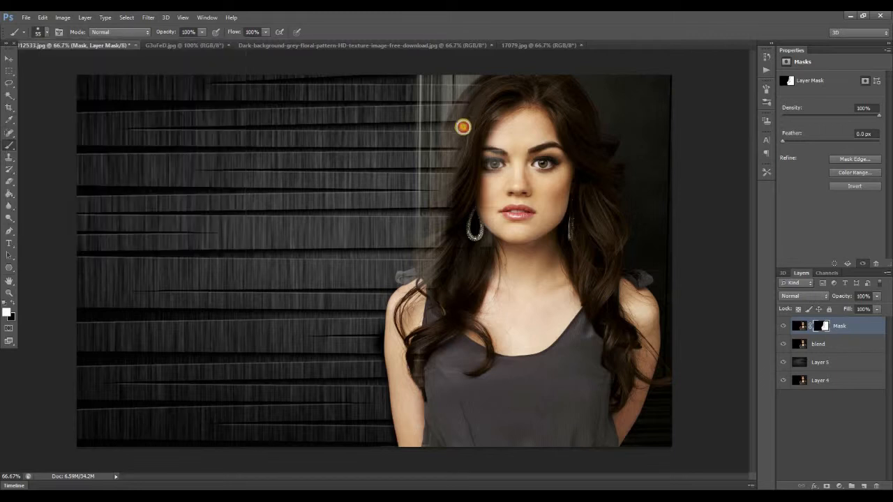
{"action": "left_click_drag", "start_coordinate": [461, 134], "coordinate": [461, 171]}
{"action": "mouse_move", "coordinate": [464, 116]}
{"action": "left_mouse_down"}
{"action": "mouse_move", "coordinate": [448, 145]}
{"action": "mouse_move", "coordinate": [450, 223]}
{"action": "mouse_move", "coordinate": [416, 290]}
{"action": "left_mouse_up"}
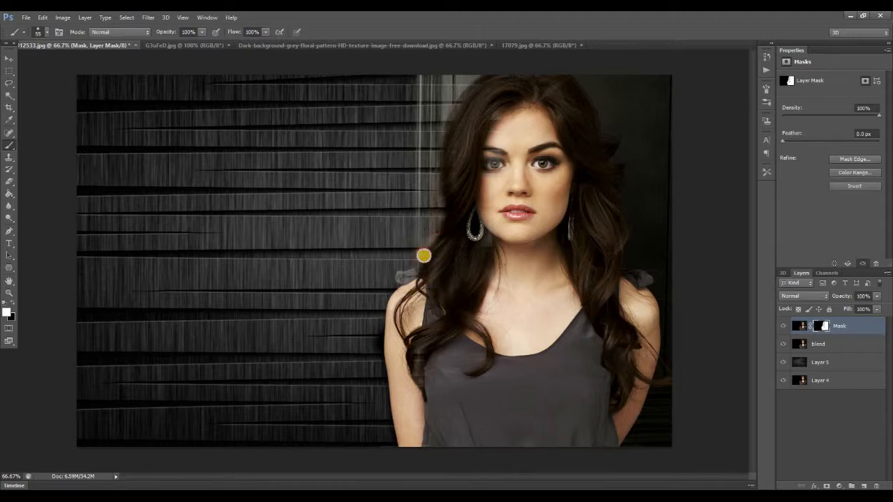
{"action": "left_click", "coordinate": [478, 87]}
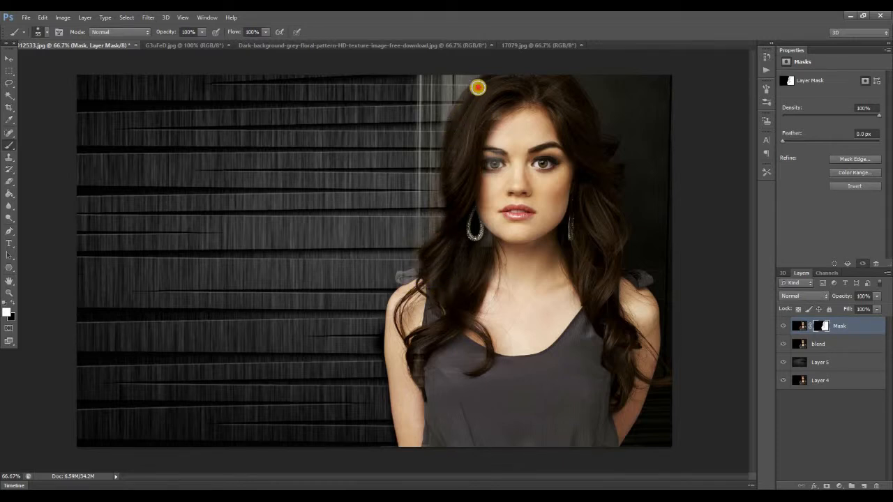
{"action": "left_click", "coordinate": [505, 112]}
{"action": "left_click", "coordinate": [612, 373]}
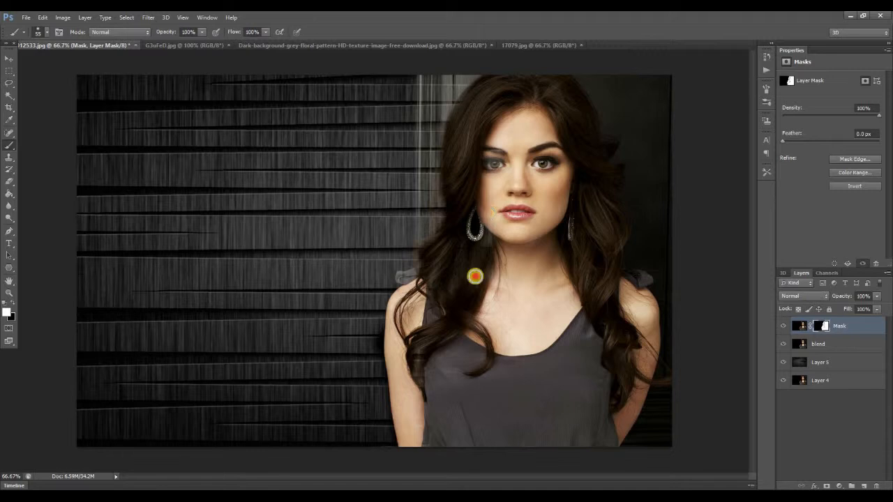
{"action": "left_click", "coordinate": [501, 220]}
{"action": "left_click", "coordinate": [516, 300]}
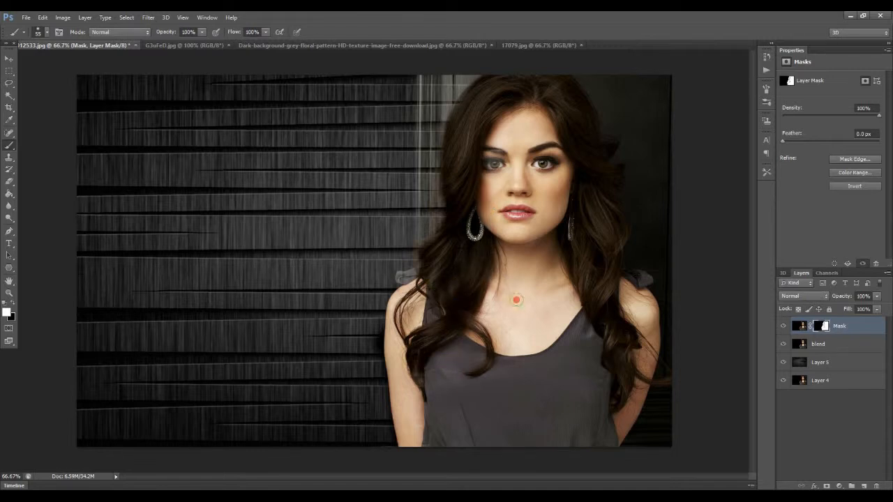
Display the layer mask on its own and paint out the dark gaps inside the white subject area.
{"action": "left_click", "coordinate": [823, 327], "text": "alt"}
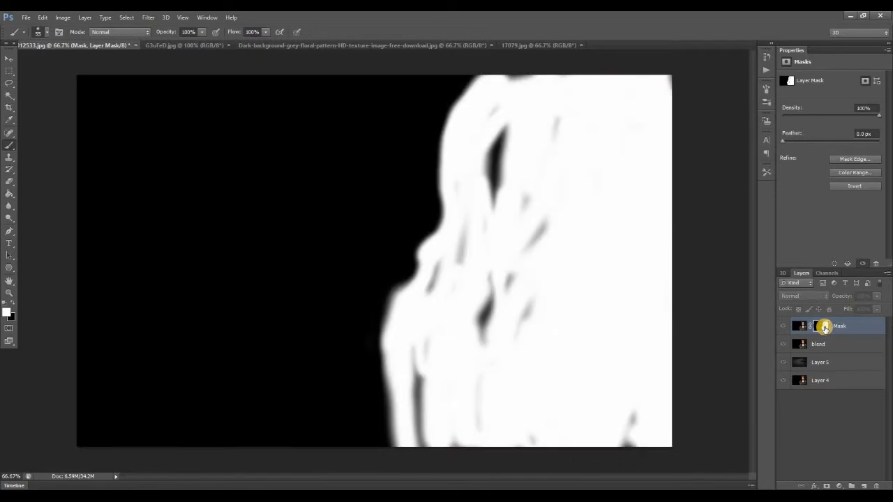
{"action": "mouse_move", "coordinate": [506, 149]}
{"action": "left_mouse_down"}
{"action": "mouse_move", "coordinate": [486, 161]}
{"action": "mouse_move", "coordinate": [497, 133]}
{"action": "mouse_move", "coordinate": [489, 189]}
{"action": "mouse_move", "coordinate": [501, 135]}
{"action": "mouse_move", "coordinate": [476, 125]}
{"action": "left_mouse_up"}
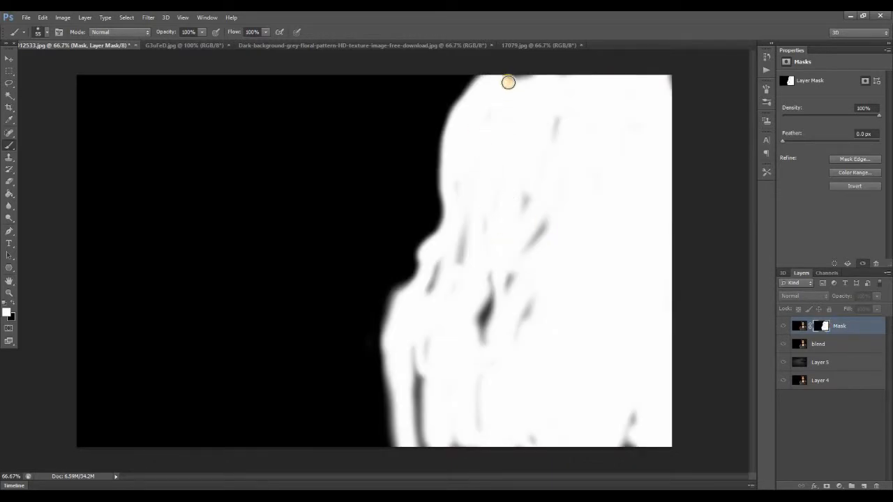
{"action": "left_click_drag", "start_coordinate": [543, 76], "coordinate": [634, 123]}
{"action": "mouse_move", "coordinate": [659, 428]}
{"action": "left_mouse_down"}
{"action": "mouse_move", "coordinate": [637, 409]}
{"action": "mouse_move", "coordinate": [628, 451]}
{"action": "mouse_move", "coordinate": [631, 406]}
{"action": "mouse_move", "coordinate": [567, 435]}
{"action": "mouse_move", "coordinate": [544, 429]}
{"action": "left_mouse_up"}
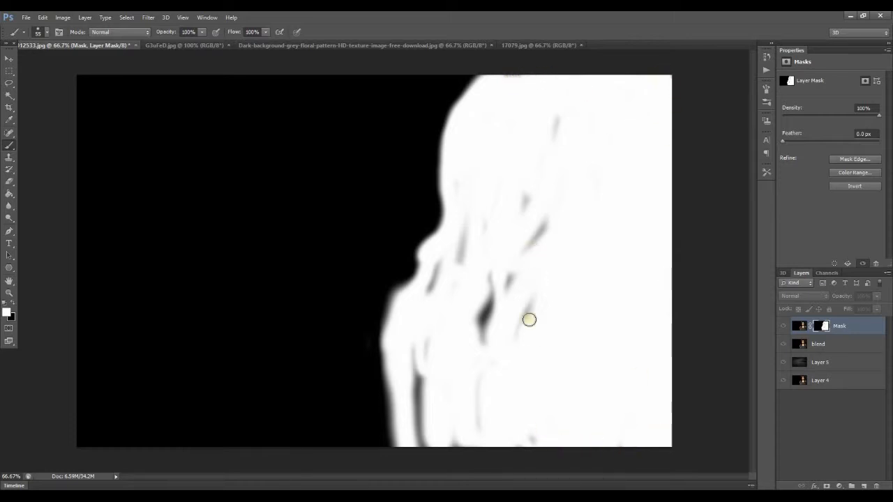
{"action": "mouse_move", "coordinate": [512, 305]}
{"action": "left_mouse_down"}
{"action": "mouse_move", "coordinate": [546, 214]}
{"action": "mouse_move", "coordinate": [556, 125]}
{"action": "mouse_move", "coordinate": [522, 287]}
{"action": "left_mouse_up"}
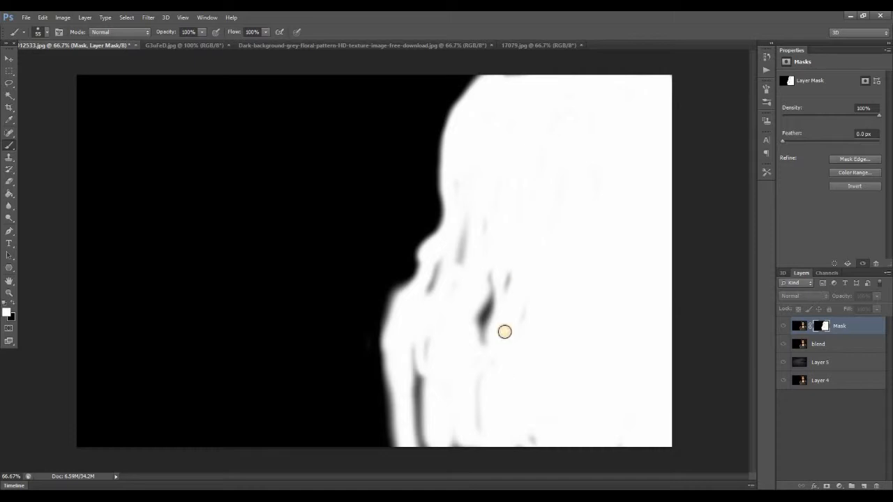
{"action": "left_click_drag", "start_coordinate": [487, 348], "coordinate": [484, 289]}
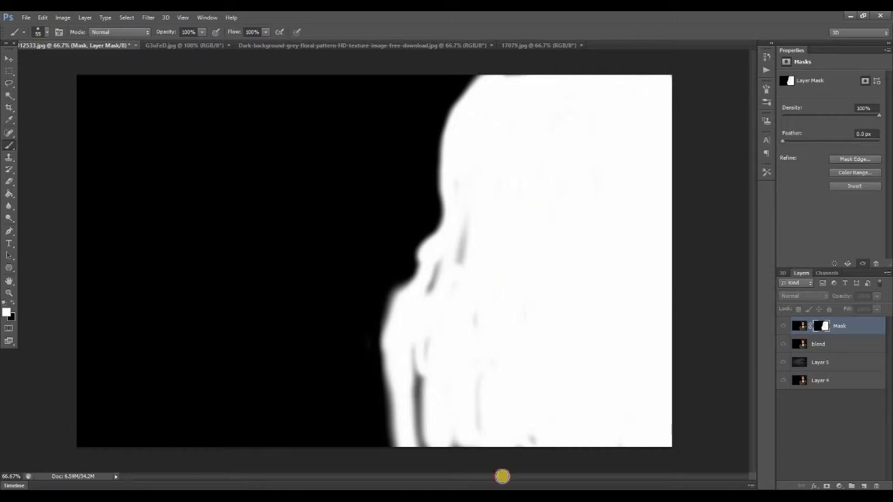
{"action": "left_click_drag", "start_coordinate": [539, 443], "coordinate": [470, 445]}
{"action": "left_click_drag", "start_coordinate": [465, 410], "coordinate": [492, 375]}
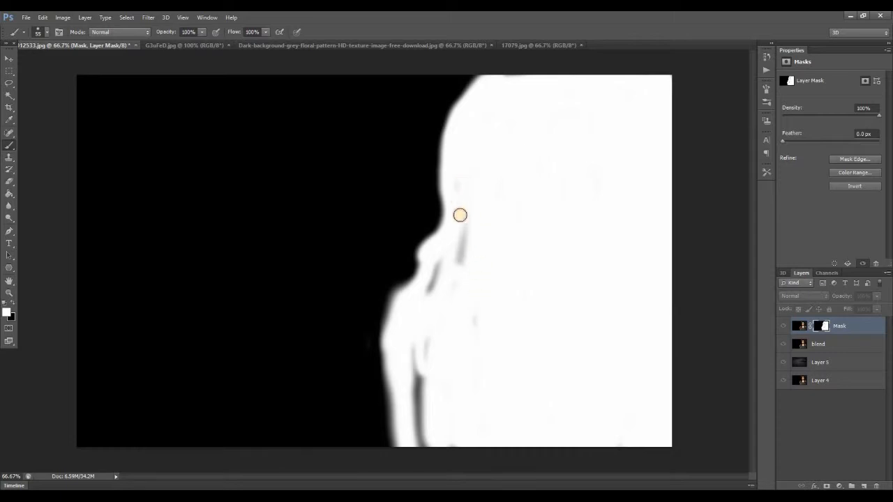
{"action": "left_click_drag", "start_coordinate": [462, 265], "coordinate": [432, 301]}
{"action": "left_click_drag", "start_coordinate": [441, 268], "coordinate": [433, 282]}
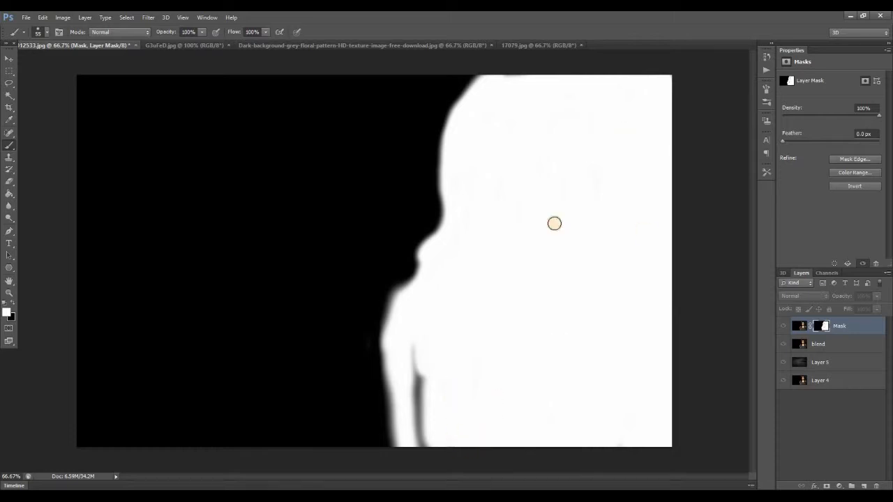
{"action": "left_click", "coordinate": [824, 325], "text": "alt"}
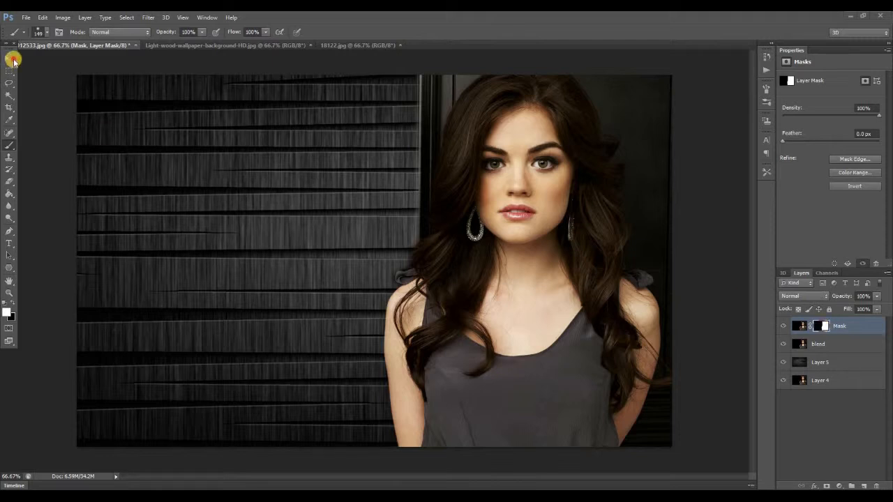
Compare the composite with the original photo by showing only Layer 4 and restoring all layers.
{"action": "left_click", "coordinate": [785, 381], "text": "alt"}
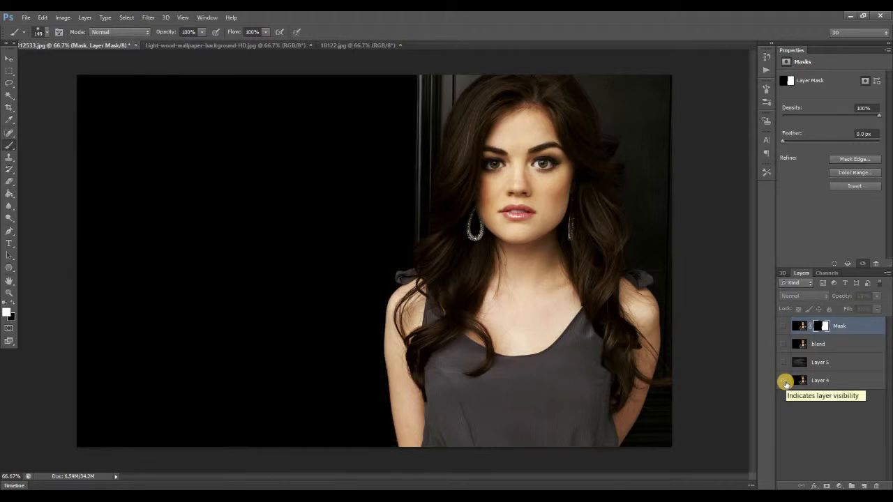
{"action": "left_click", "coordinate": [785, 382], "text": "alt"}
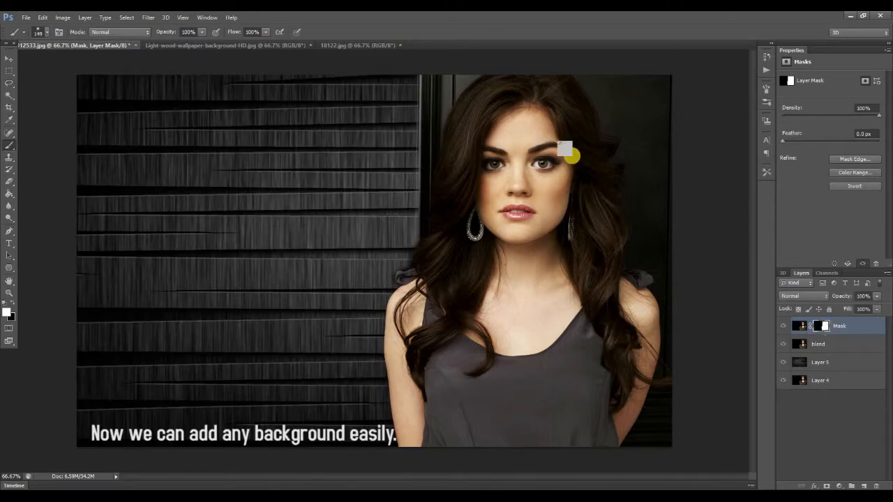
Copy the light wood wallpaper image into the portrait document directly above Layer 5.
{"action": "left_click", "coordinate": [9, 58]}
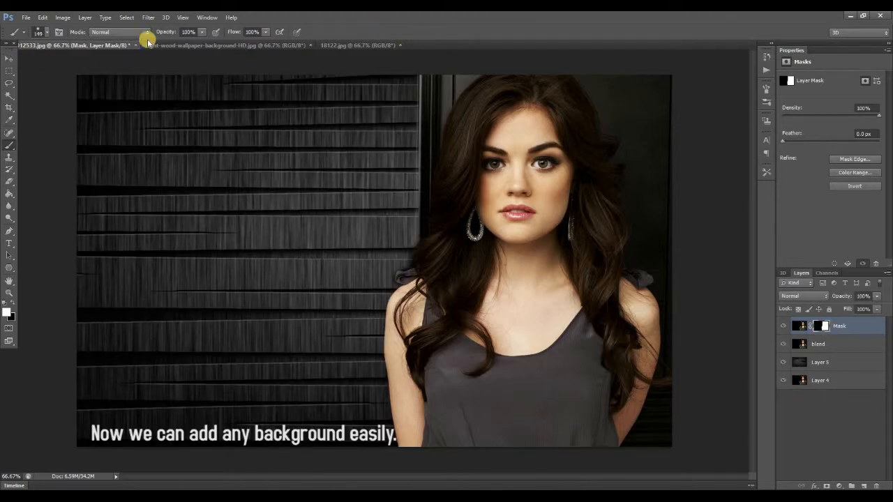
{"action": "left_click", "coordinate": [230, 46]}
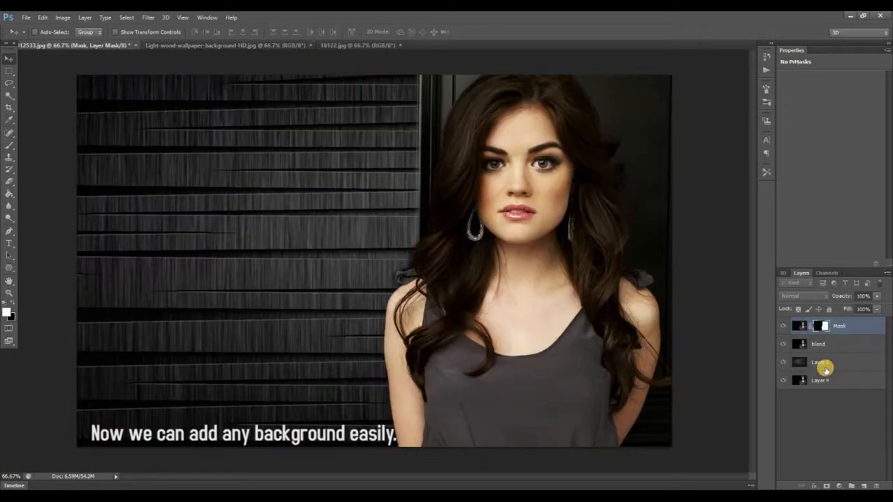
{"action": "left_click", "coordinate": [809, 362]}
{"action": "left_click", "coordinate": [251, 49]}
{"action": "left_click_drag", "start_coordinate": [120, 87], "coordinate": [293, 197]}
{"action": "left_click_drag", "start_coordinate": [293, 197], "coordinate": [297, 172]}
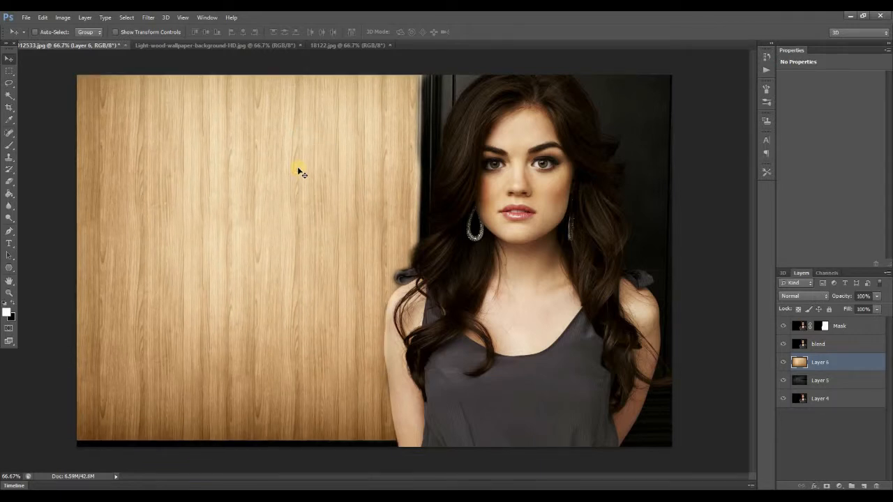
Scale the light wood layer to about 102.6% wide and 103.67% high and position it to cover the whole canvas.
{"action": "key", "text": "ctrl+t"}
{"action": "left_click_drag", "start_coordinate": [652, 266], "coordinate": [668, 264]}
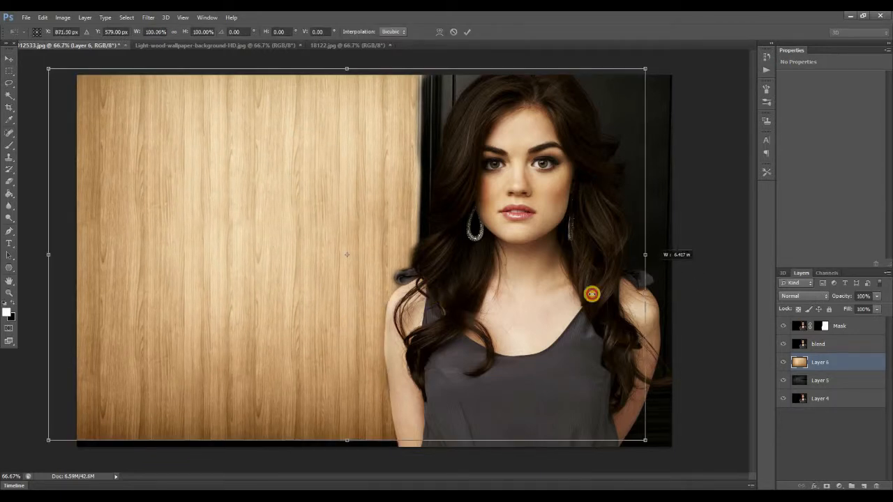
{"action": "left_click_drag", "start_coordinate": [372, 440], "coordinate": [363, 455]}
{"action": "left_click_drag", "start_coordinate": [472, 149], "coordinate": [489, 153]}
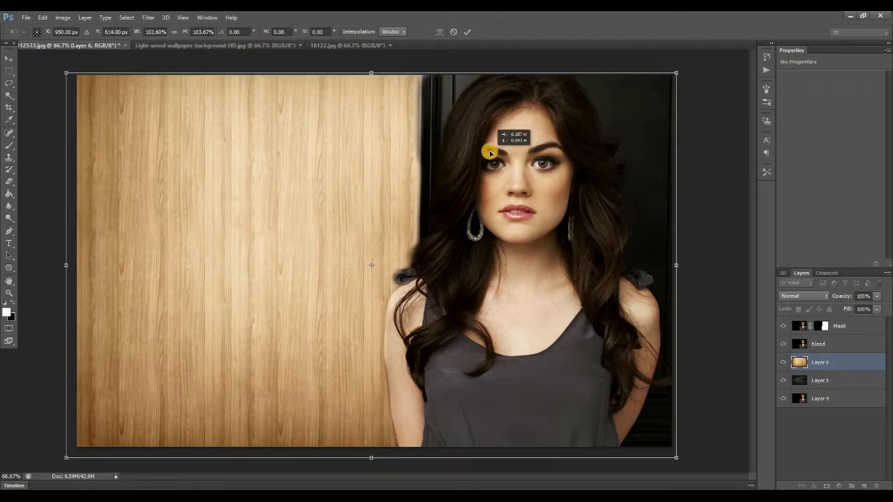
{"action": "key", "text": "Left"}
{"action": "key", "text": "Left"}
{"action": "left_click", "coordinate": [468, 29]}
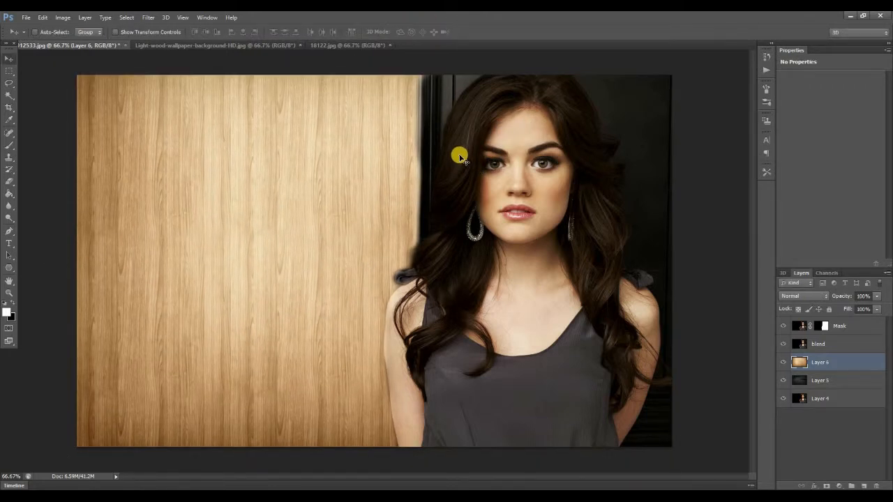
Copy the blue brick wall from 18122.jpg into the portrait document above the light wood layer and show the rulers.
{"action": "left_click", "coordinate": [335, 45]}
{"action": "left_click_drag", "start_coordinate": [260, 149], "coordinate": [239, 118]}
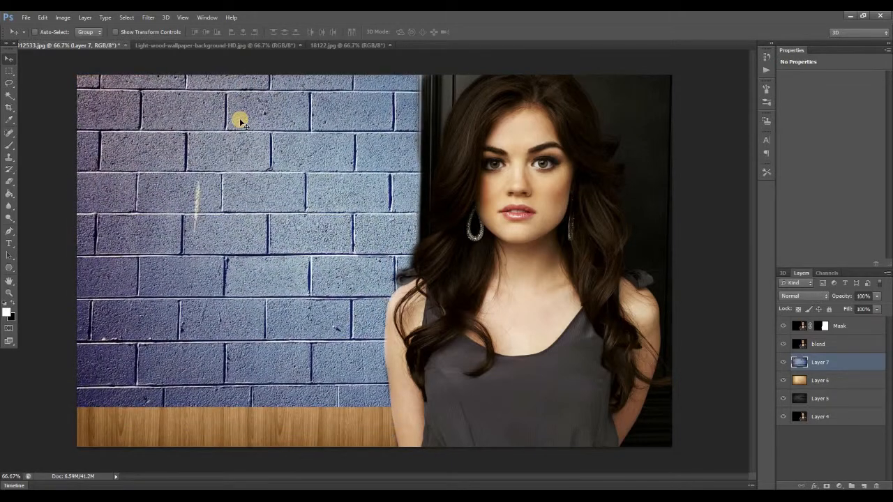
{"action": "key", "text": "ctrl+r"}
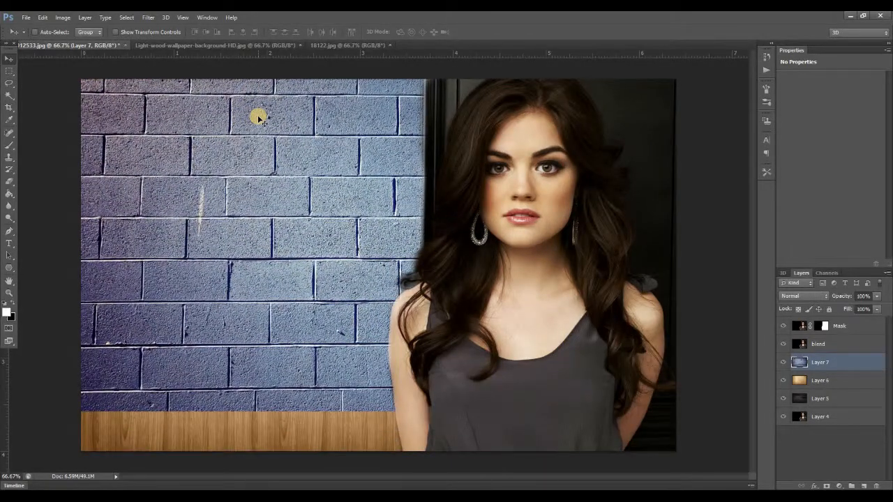
Stretch the brick wall layer to about 106.46% wide and 118.98% high so it covers the canvas.
{"action": "key", "text": "ctrl+t"}
{"action": "left_click_drag", "start_coordinate": [392, 412], "coordinate": [385, 429]}
{"action": "left_click_drag", "start_coordinate": [364, 218], "coordinate": [365, 189]}
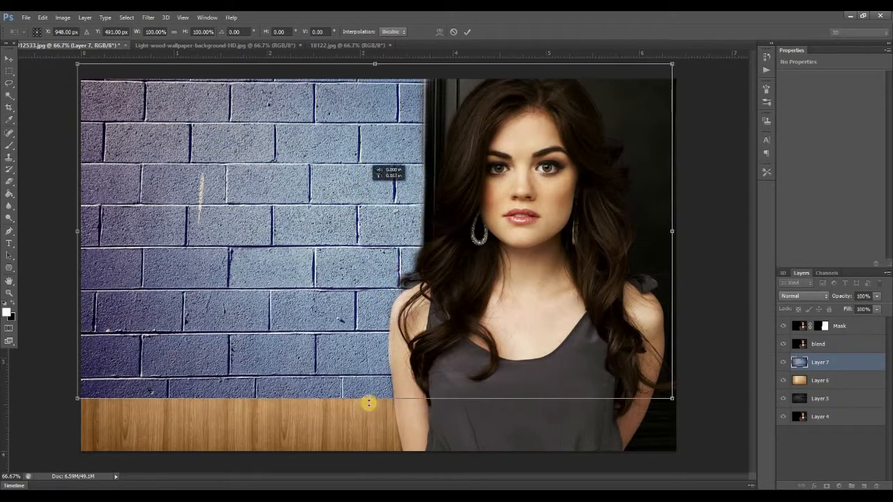
{"action": "left_click_drag", "start_coordinate": [368, 399], "coordinate": [375, 457]}
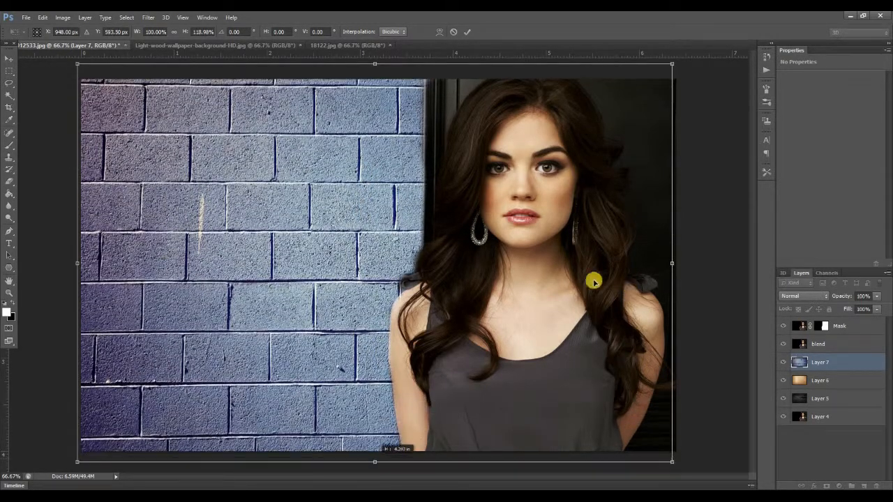
{"action": "left_click_drag", "start_coordinate": [78, 261], "coordinate": [53, 263]}
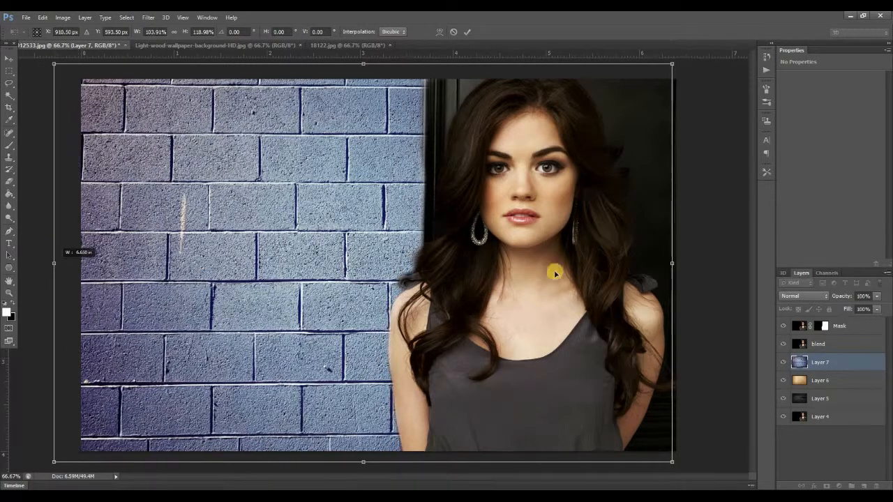
{"action": "left_click_drag", "start_coordinate": [676, 273], "coordinate": [681, 272]}
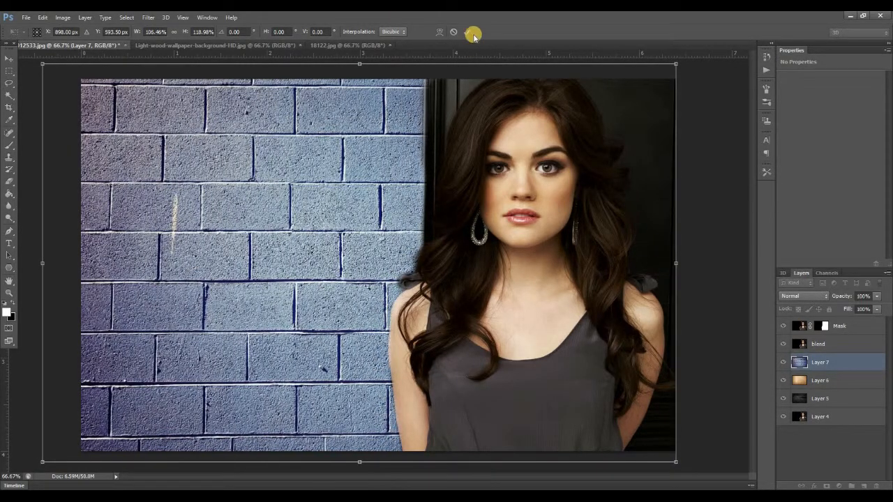
{"action": "left_click", "coordinate": [469, 32]}
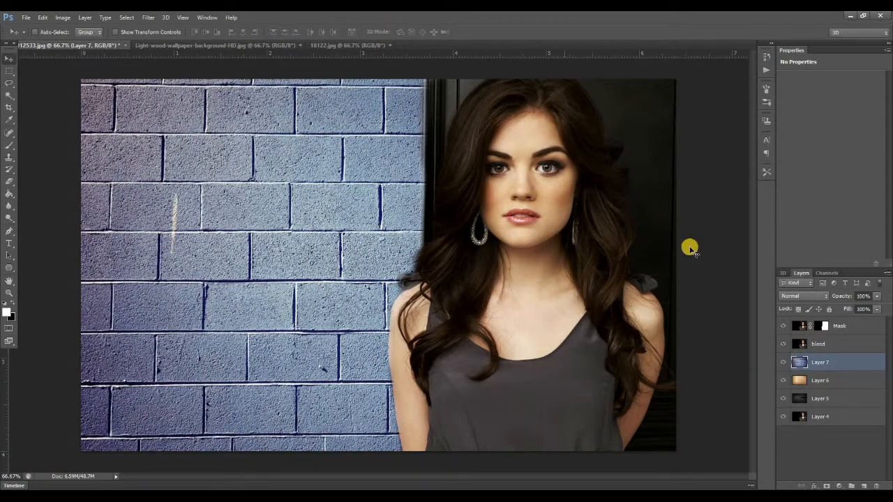
Hide the brick wall layer and paint white on the Mask layer's mask along the door and hair edge with a soft 93 px brush.
{"action": "left_click", "coordinate": [816, 380]}
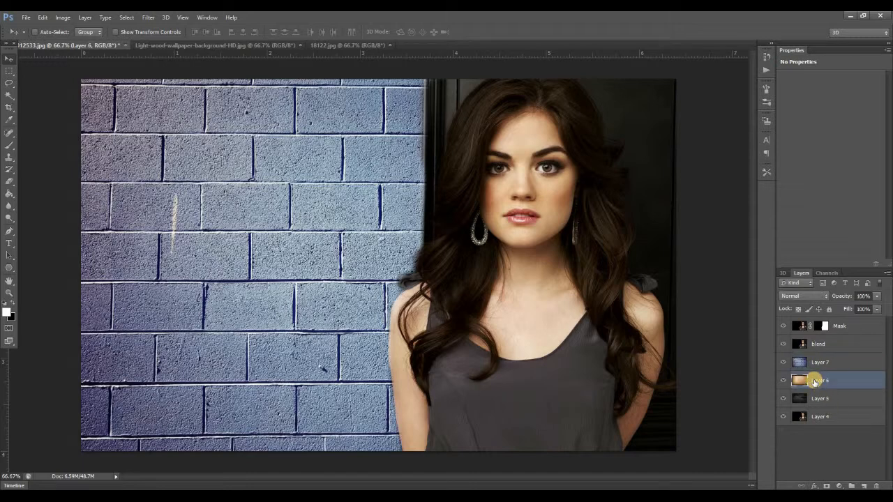
{"action": "left_click", "coordinate": [784, 362]}
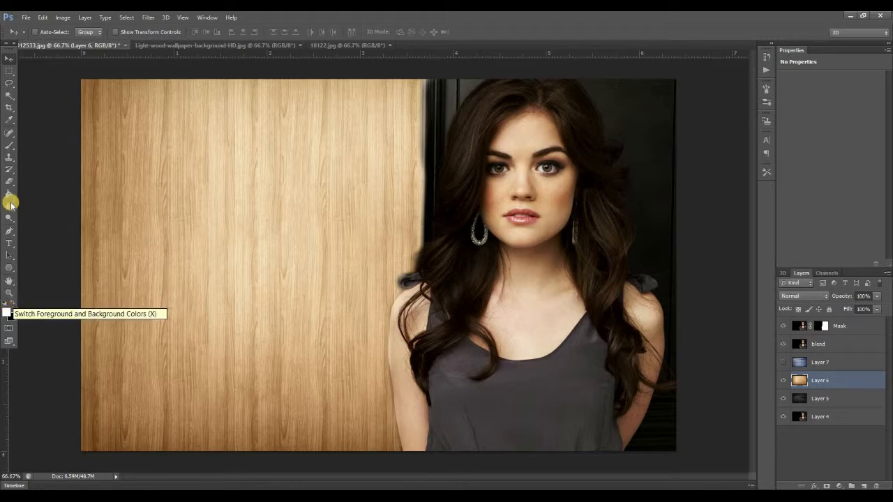
{"action": "key", "text": "b"}
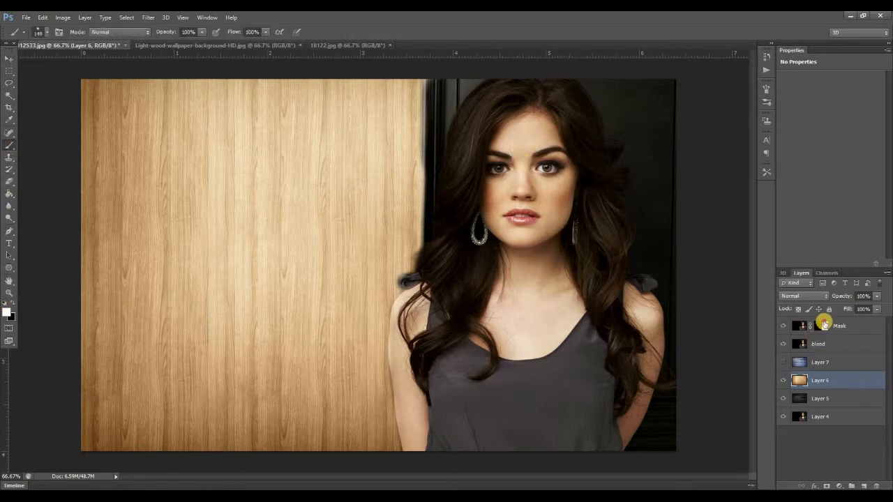
{"action": "left_click", "coordinate": [825, 326]}
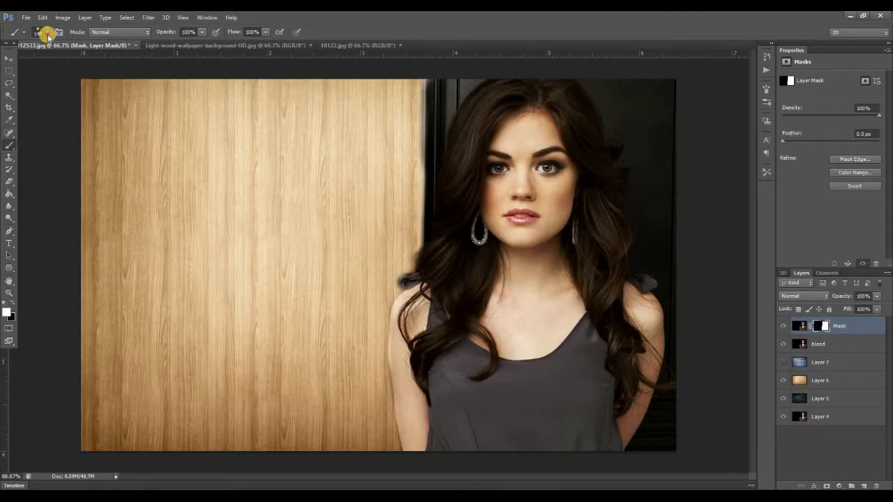
{"action": "right_click", "coordinate": [53, 61]}
{"action": "left_click", "coordinate": [57, 62]}
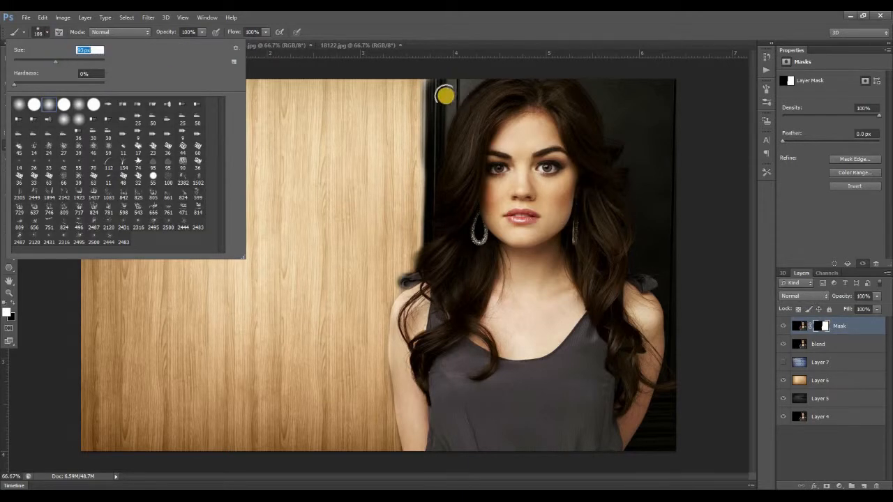
{"action": "mouse_move", "coordinate": [439, 97]}
{"action": "left_mouse_down"}
{"action": "mouse_move", "coordinate": [437, 154]}
{"action": "mouse_move", "coordinate": [430, 81]}
{"action": "mouse_move", "coordinate": [440, 163]}
{"action": "mouse_move", "coordinate": [439, 190]}
{"action": "mouse_move", "coordinate": [427, 87]}
{"action": "mouse_move", "coordinate": [429, 291]}
{"action": "mouse_move", "coordinate": [443, 232]}
{"action": "mouse_move", "coordinate": [430, 87]}
{"action": "mouse_move", "coordinate": [433, 289]}
{"action": "mouse_move", "coordinate": [421, 96]}
{"action": "mouse_move", "coordinate": [425, 282]}
{"action": "mouse_move", "coordinate": [433, 244]}
{"action": "mouse_move", "coordinate": [450, 234]}
{"action": "mouse_move", "coordinate": [417, 291]}
{"action": "left_mouse_up"}
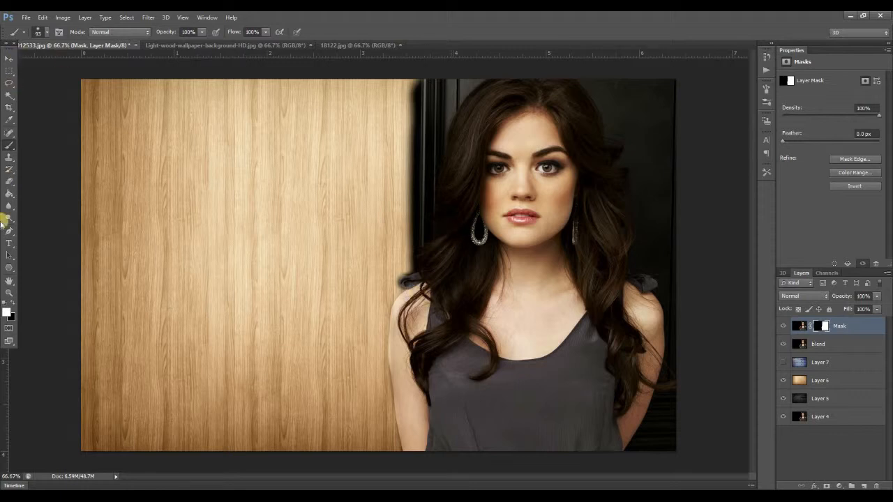
Paint black on the mask along the door edge from the canvas top down to the shoulder to bring back the wood.
{"action": "left_click", "coordinate": [9, 302]}
{"action": "key", "text": "x"}
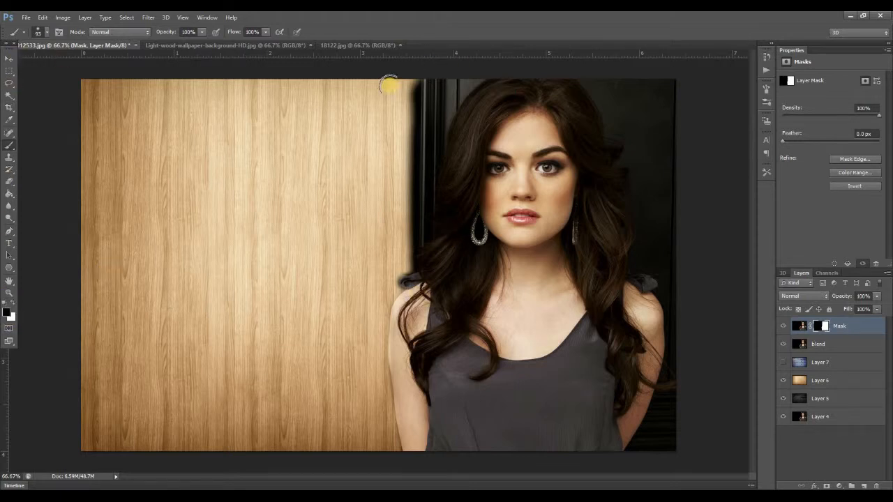
{"action": "left_click_drag", "start_coordinate": [410, 87], "coordinate": [409, 279]}
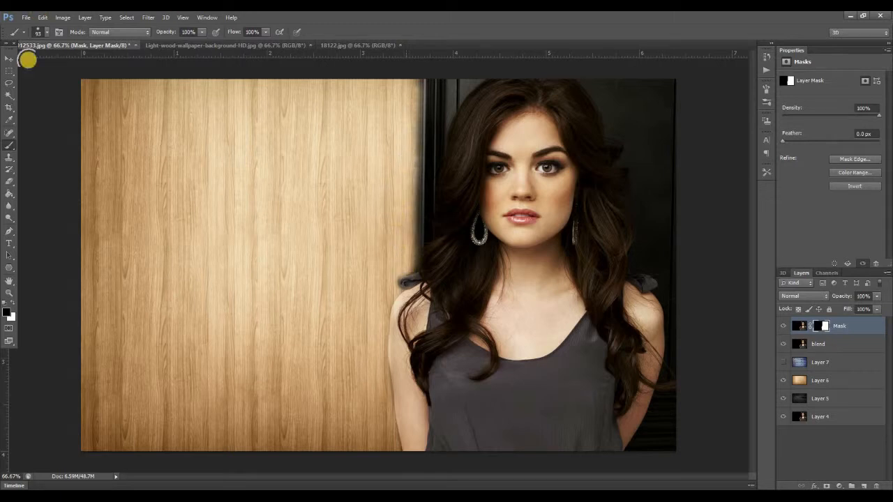
Refine the door and hair edge in black with a 56 px brush, and paint the shoulder strap back in with white.
{"action": "left_click", "coordinate": [47, 32]}
{"action": "left_click", "coordinate": [38, 61]}
{"action": "left_click", "coordinate": [416, 81]}
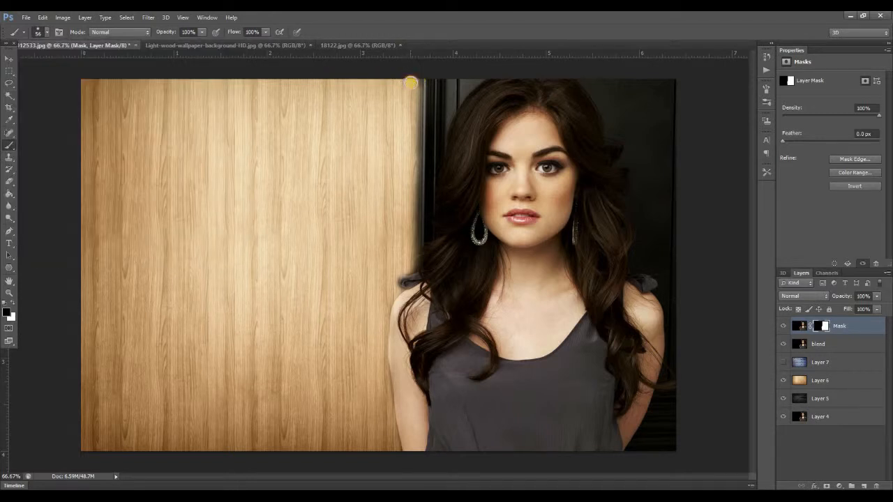
{"action": "mouse_move", "coordinate": [412, 107]}
{"action": "left_mouse_down"}
{"action": "mouse_move", "coordinate": [410, 261]}
{"action": "mouse_move", "coordinate": [395, 297]}
{"action": "mouse_move", "coordinate": [395, 253]}
{"action": "mouse_move", "coordinate": [414, 223]}
{"action": "mouse_move", "coordinate": [413, 246]}
{"action": "mouse_move", "coordinate": [405, 235]}
{"action": "mouse_move", "coordinate": [409, 173]}
{"action": "mouse_move", "coordinate": [412, 253]}
{"action": "left_mouse_up"}
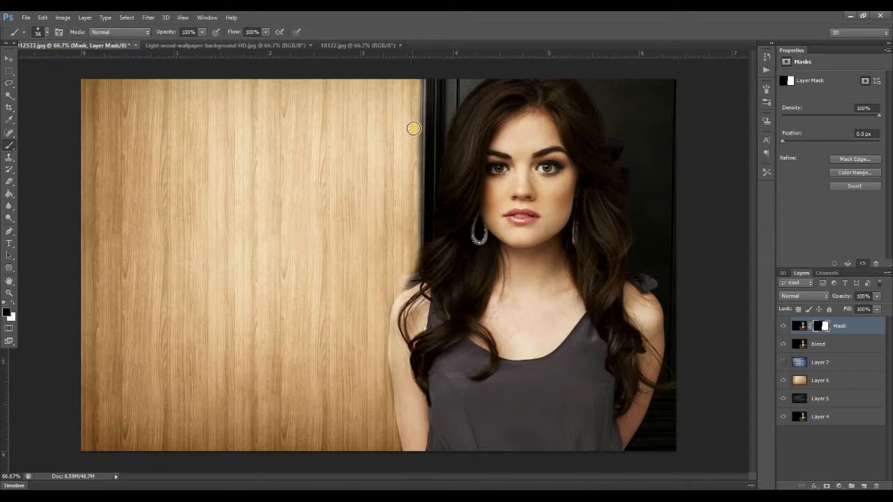
{"action": "left_click_drag", "start_coordinate": [412, 80], "coordinate": [406, 244]}
{"action": "left_click", "coordinate": [12, 304]}
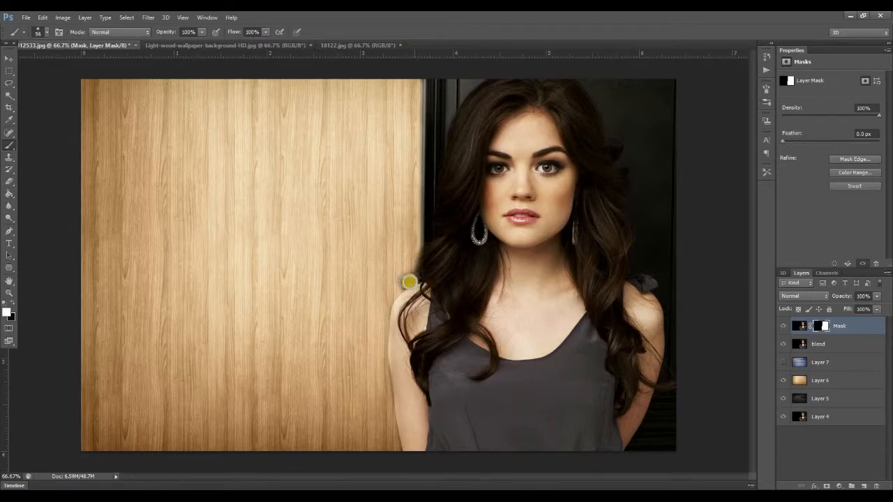
{"action": "left_click_drag", "start_coordinate": [407, 281], "coordinate": [408, 281]}
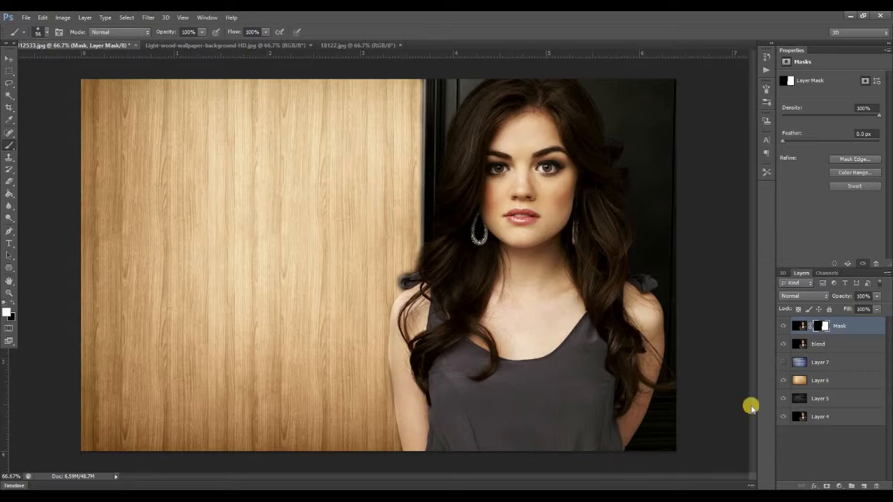
Compare the brick, dark plank and light wood backgrounds by toggling the visibility of Layer 7 and Layer 6.
{"action": "left_click", "coordinate": [784, 363]}
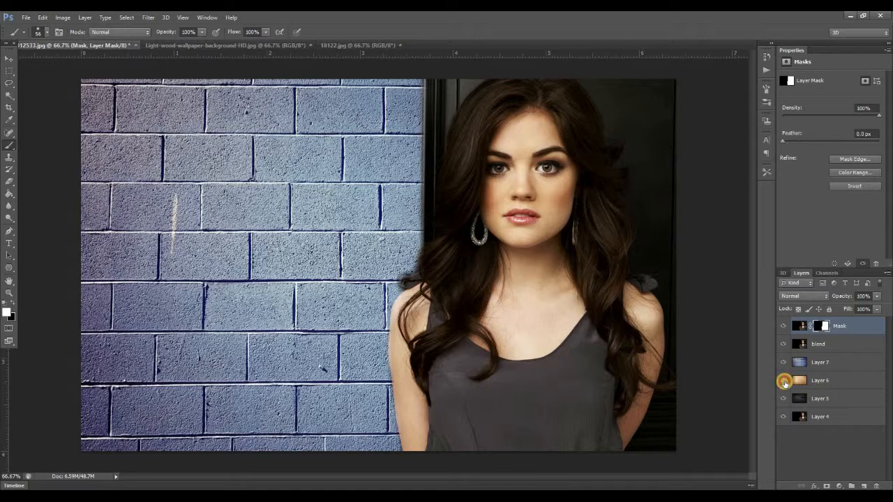
{"action": "left_click", "coordinate": [784, 380]}
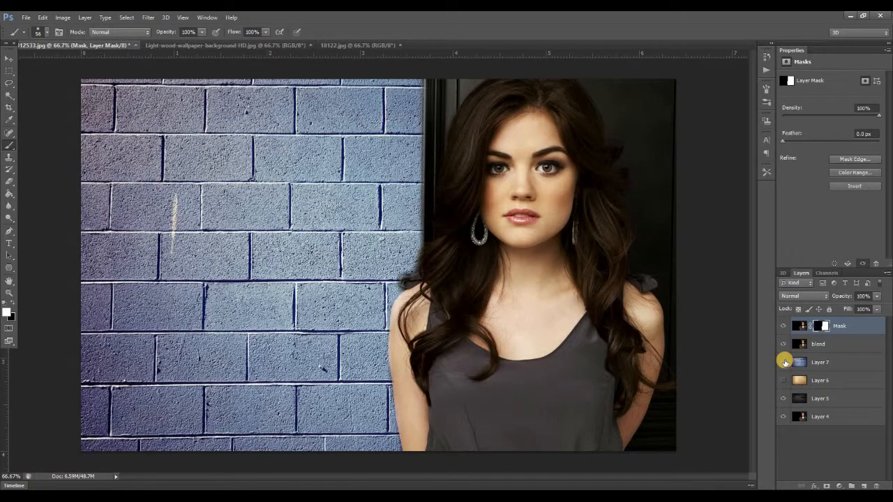
{"action": "left_click", "coordinate": [784, 362]}
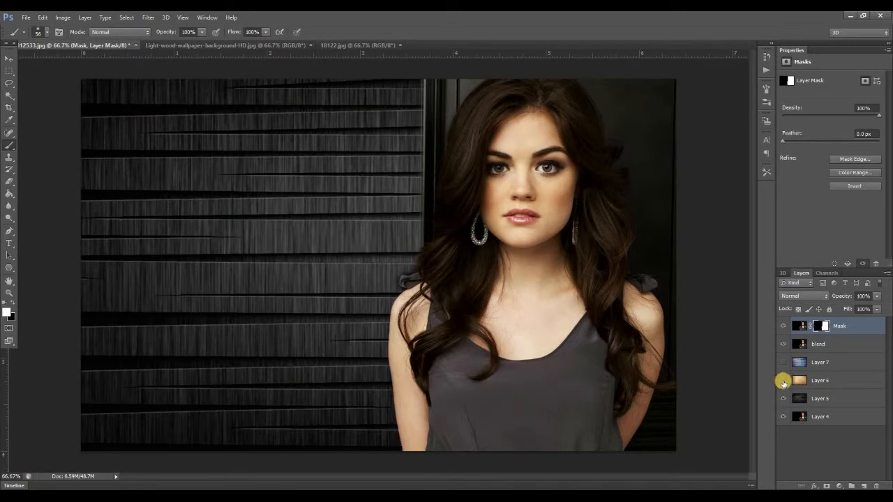
{"action": "left_click", "coordinate": [784, 381]}
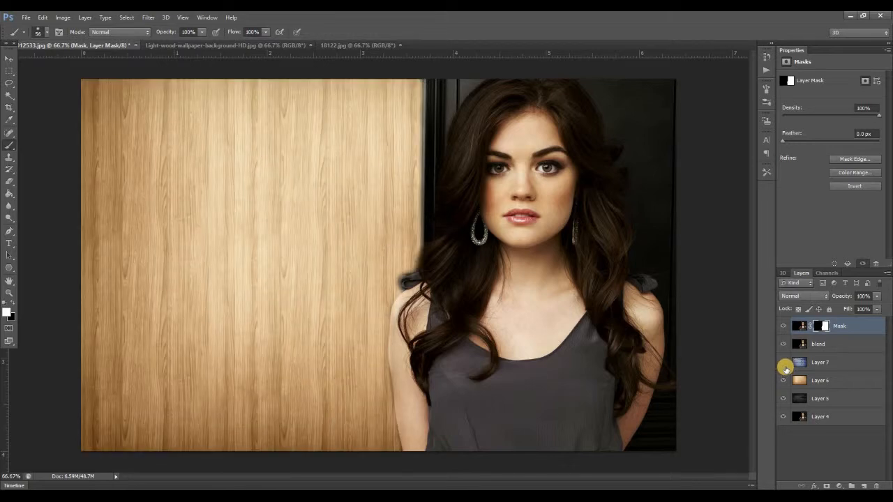
{"action": "left_click", "coordinate": [784, 362]}
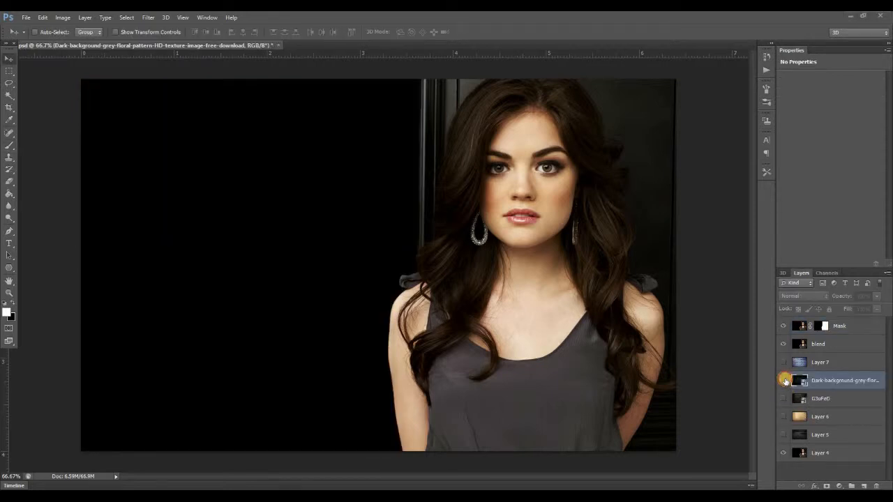
Compare the dark floral background with the G3uFeD planks and the brick wall by toggling their layers' visibility.
{"action": "left_click", "coordinate": [783, 380]}
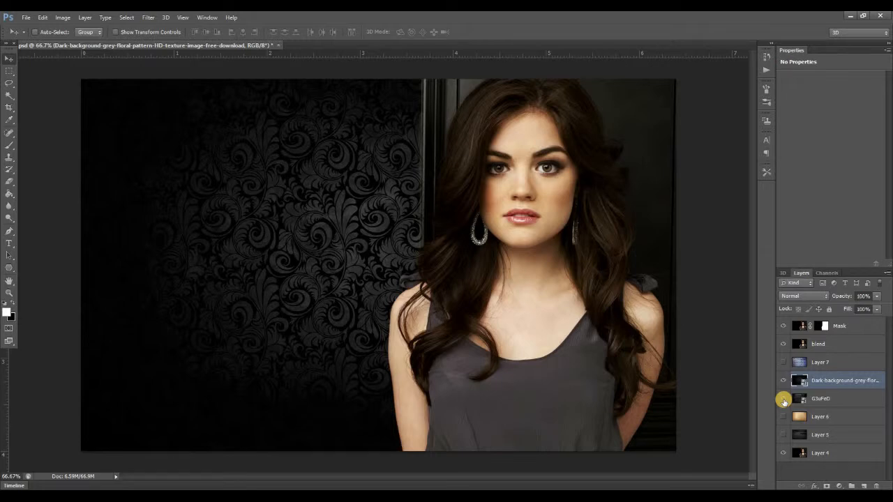
{"action": "left_click", "coordinate": [784, 381]}
{"action": "left_click", "coordinate": [783, 398]}
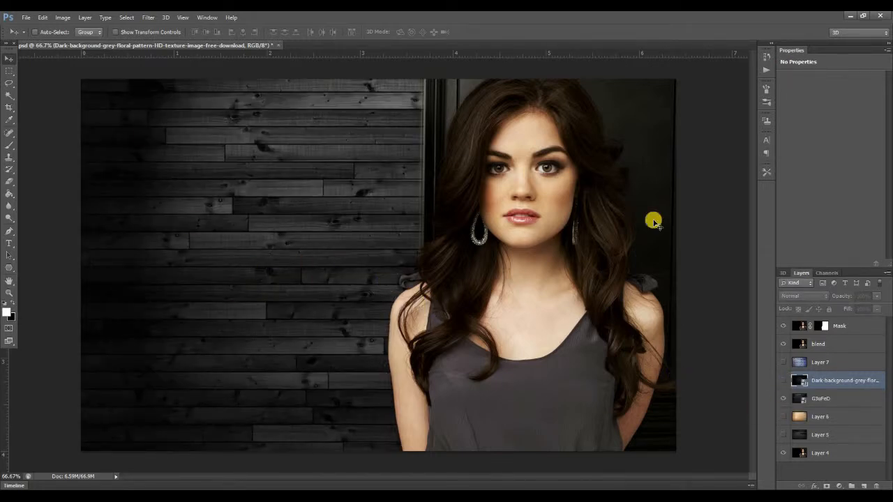
{"action": "left_click", "coordinate": [783, 380]}
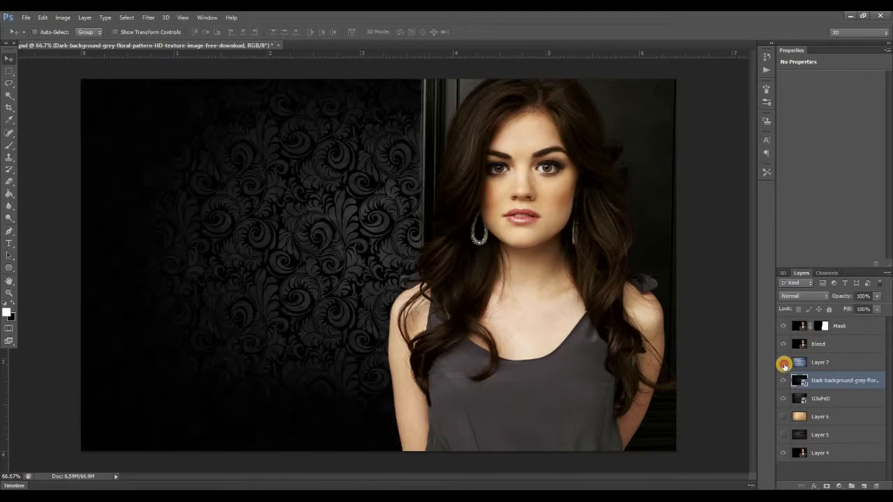
{"action": "left_click", "coordinate": [783, 364]}
{"action": "left_click", "coordinate": [783, 362]}
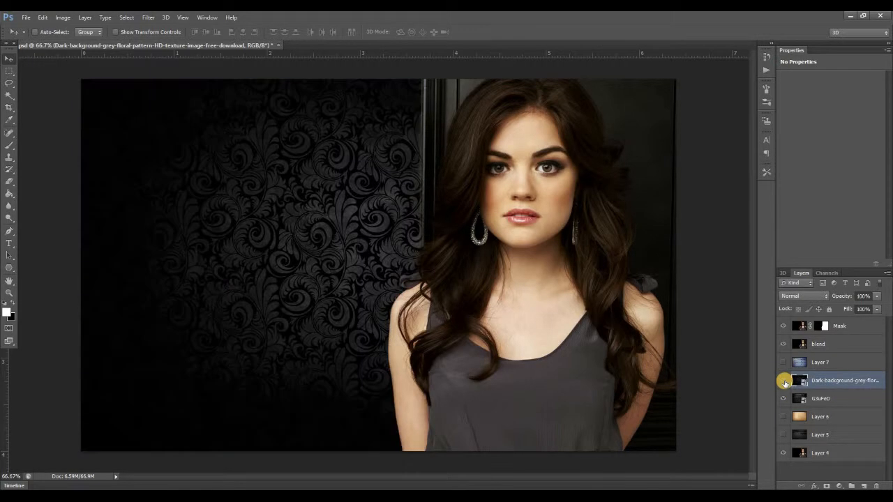
{"action": "left_click", "coordinate": [784, 382]}
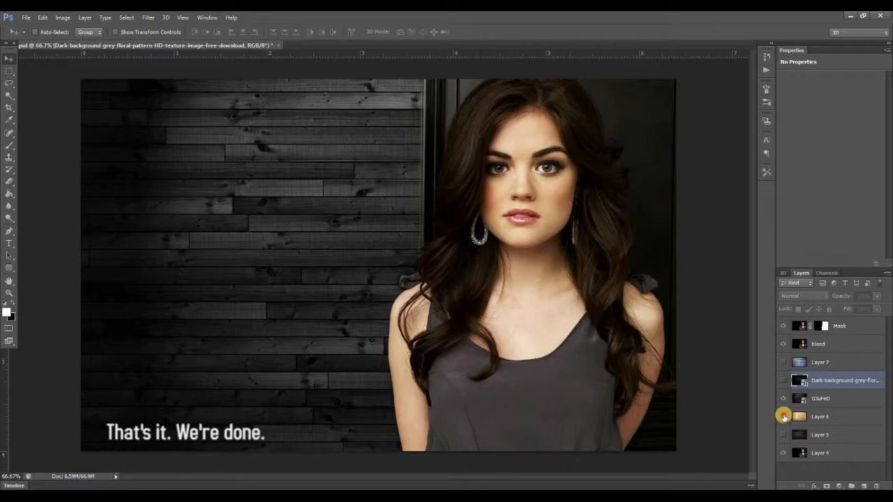
Preview the Layer 6 and Layer 5 backgrounds one at a time, and leave only the G3uFeD background showing.
{"action": "left_click", "coordinate": [784, 401]}
{"action": "left_click", "coordinate": [783, 417]}
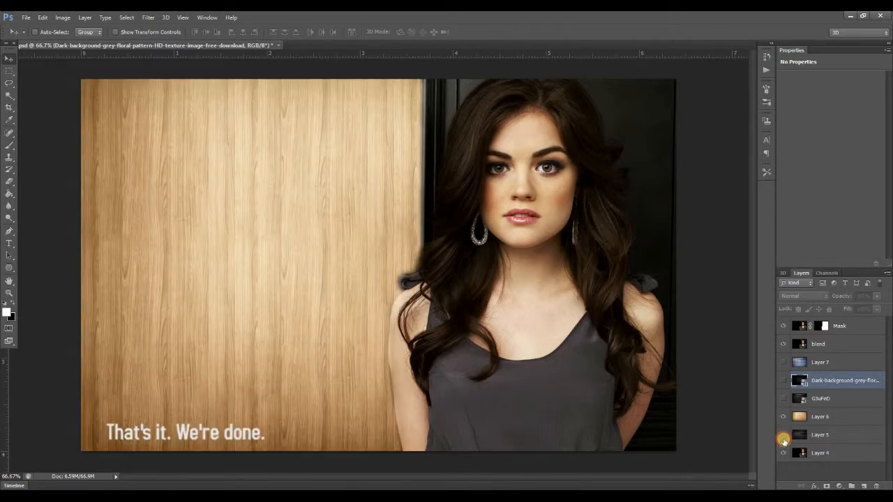
{"action": "left_click", "coordinate": [784, 440]}
{"action": "left_click", "coordinate": [784, 438]}
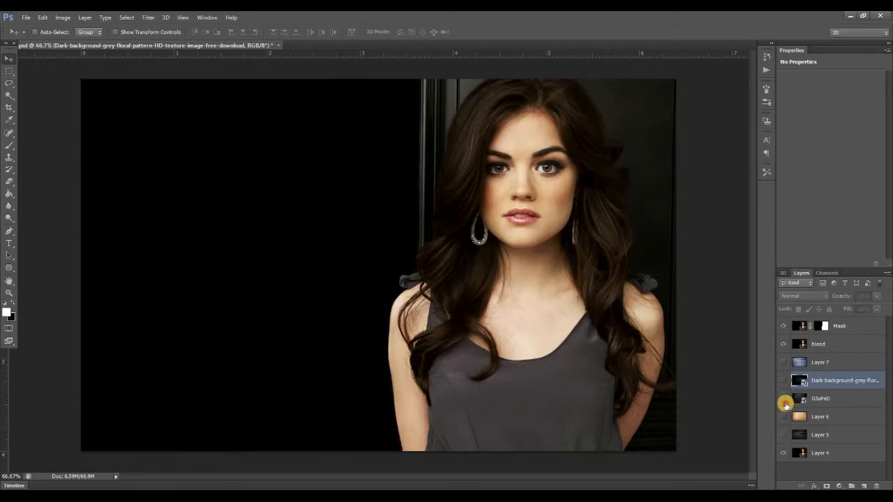
{"action": "left_click", "coordinate": [784, 399]}
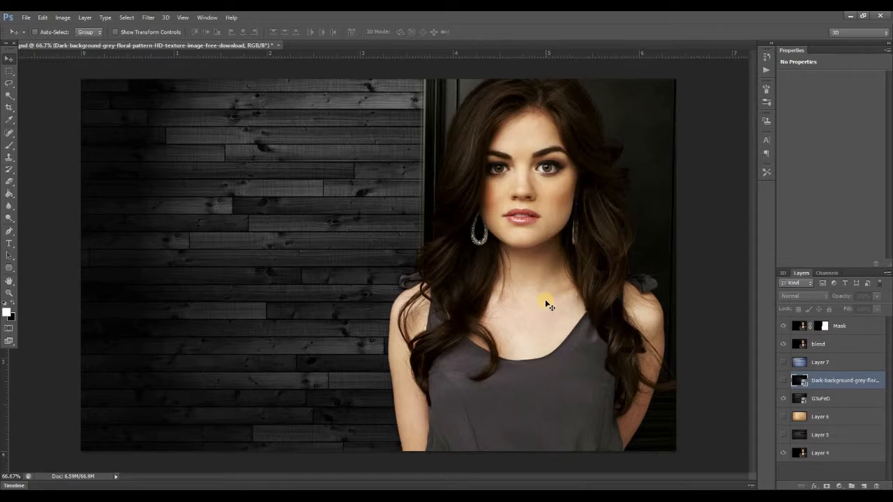